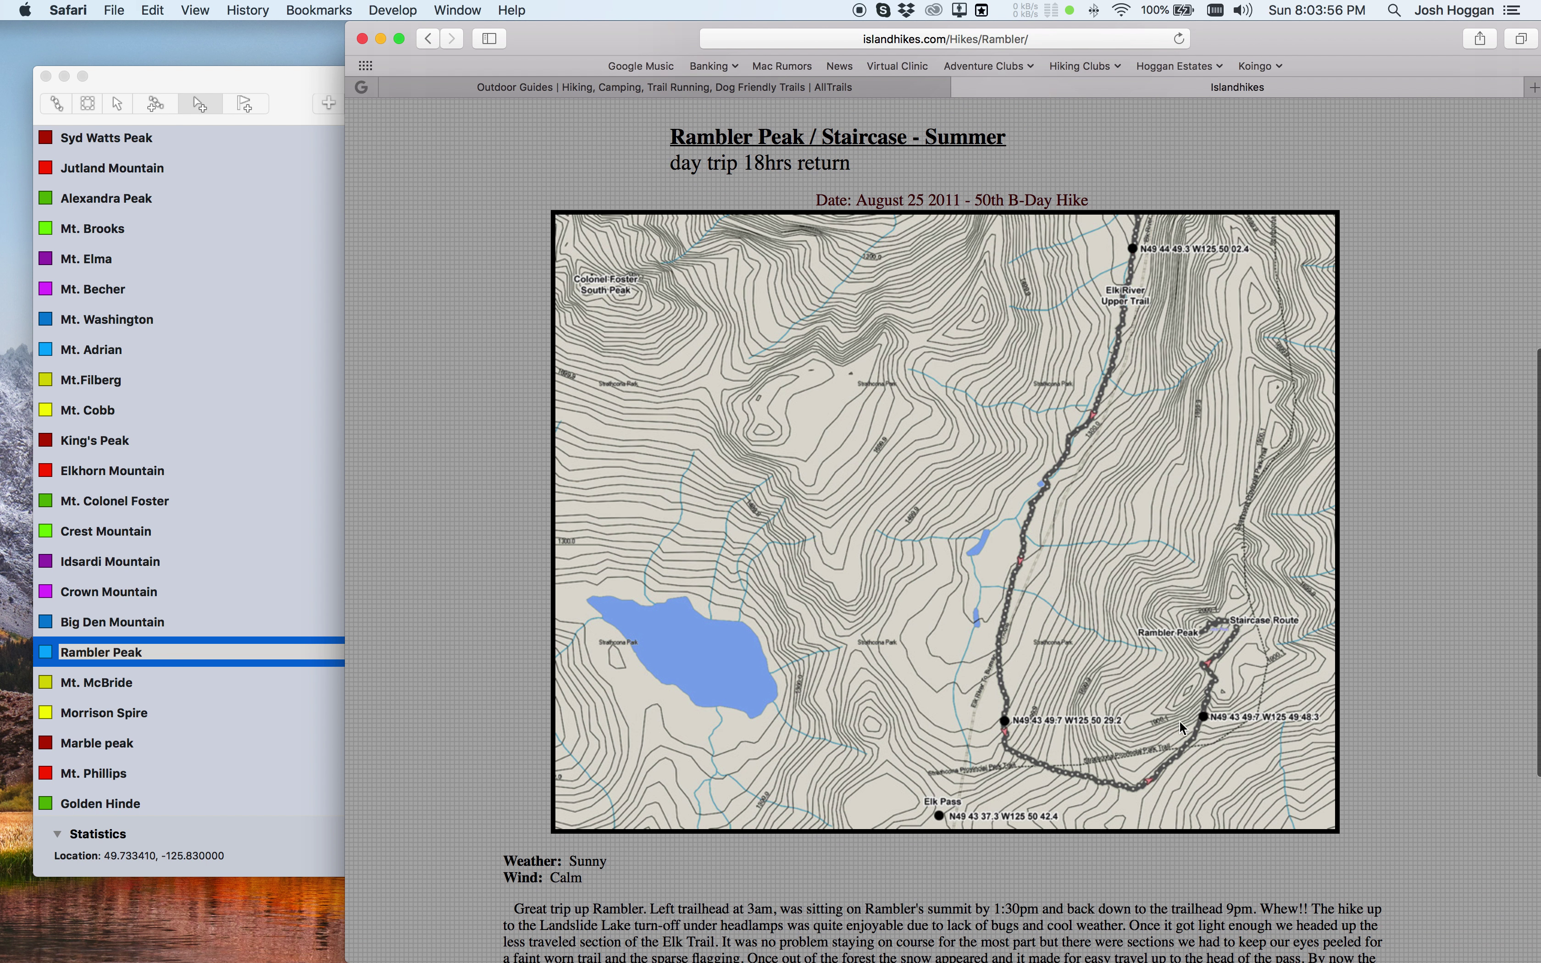
# - Switch from the Rambler Peak hike page to AllTrails and log in with the saved account e-mail and password
pyautogui.scroll(-1, 1232, 636)
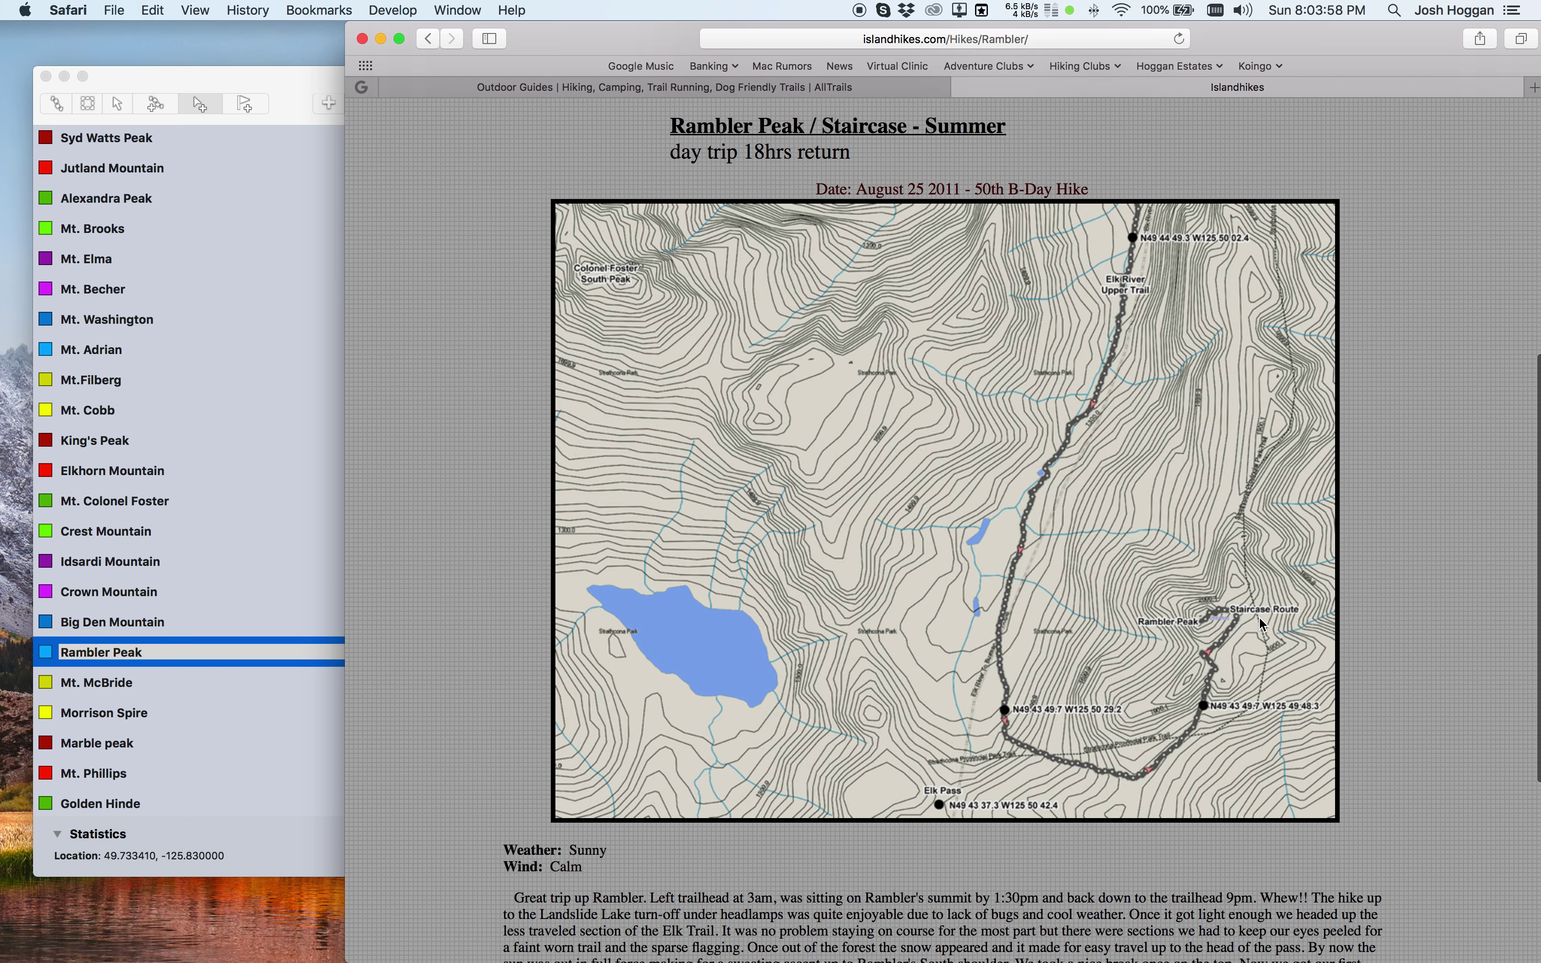
pyautogui.scroll(3, 1259, 616)
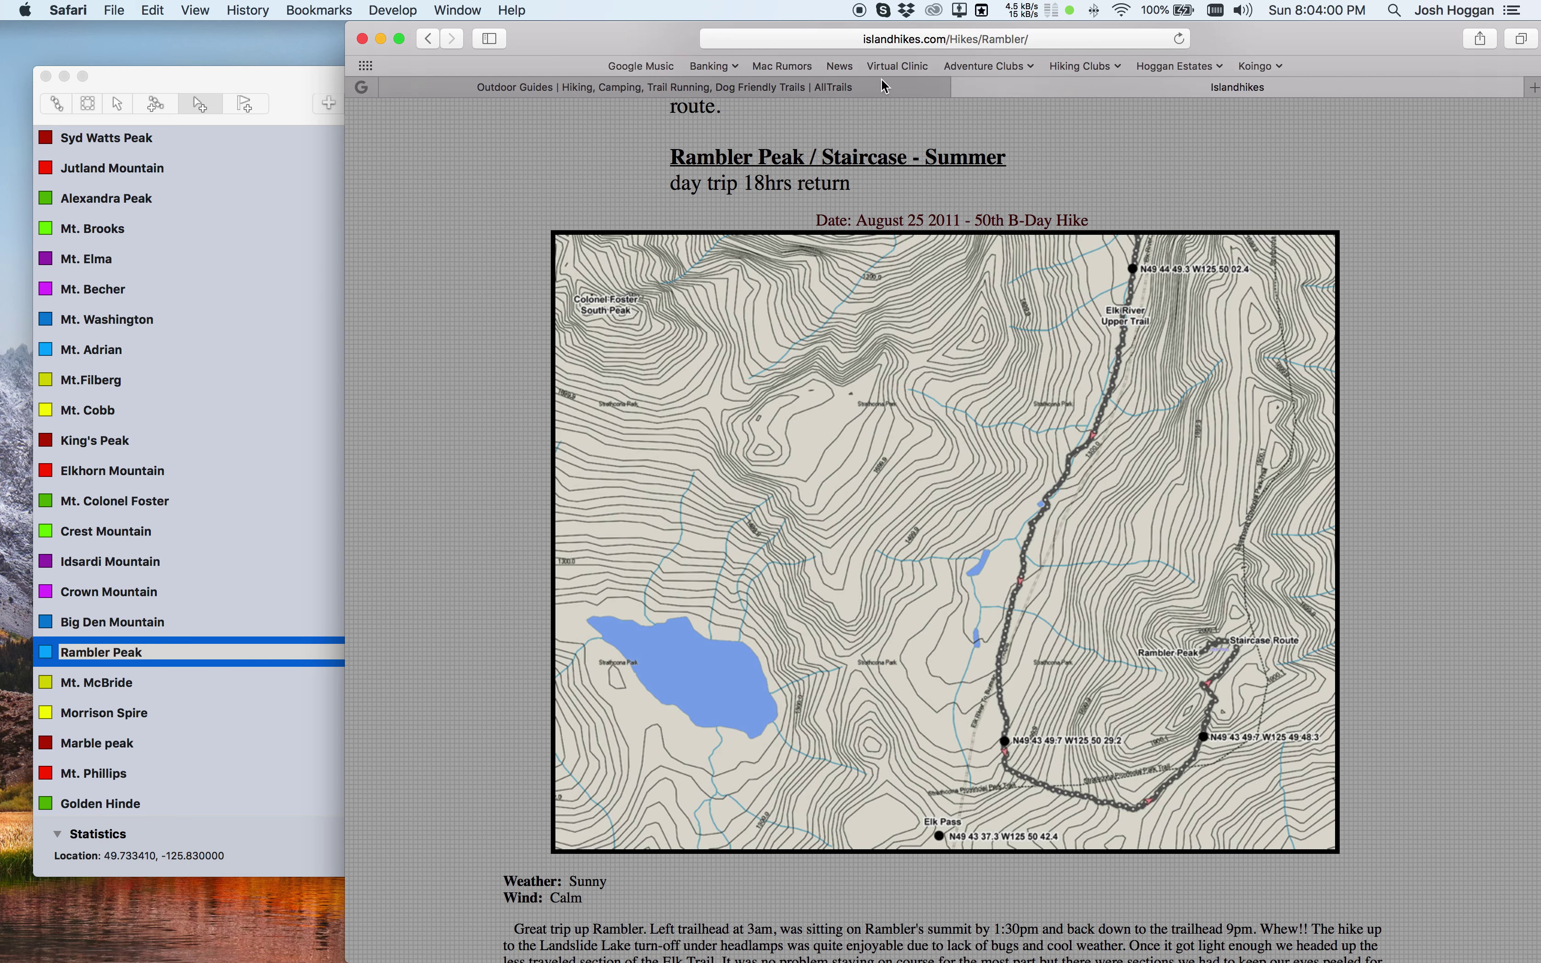
pyautogui.click(638, 87)
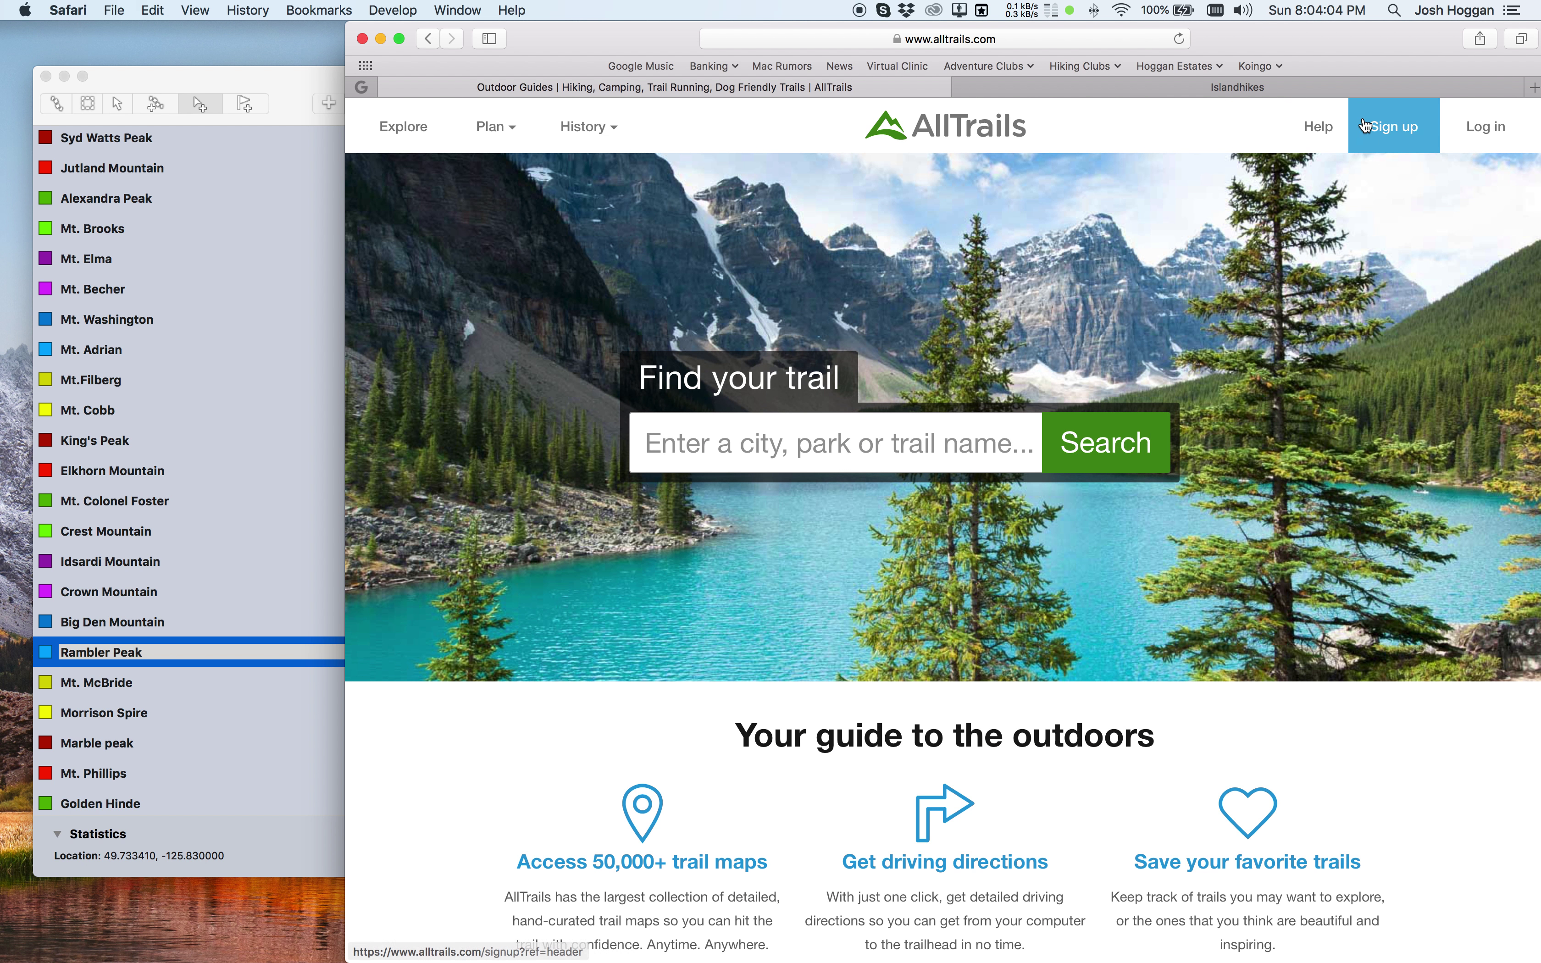
pyautogui.click(1485, 126)
pyautogui.click(887, 344)
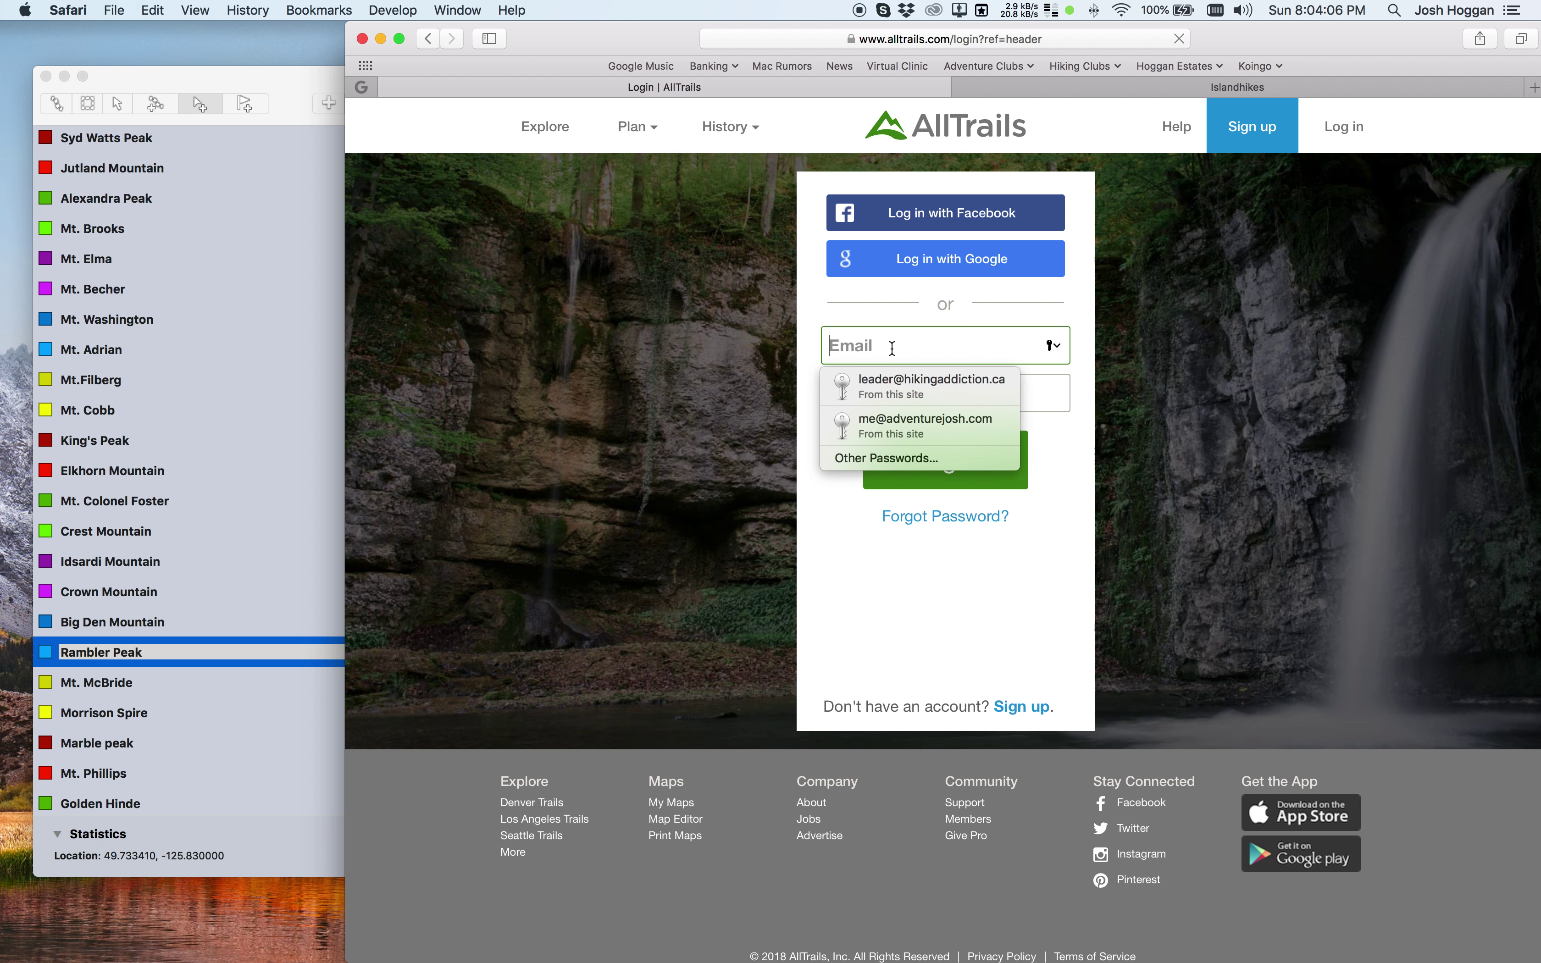
pyautogui.click(892, 376)
pyautogui.click(953, 460)
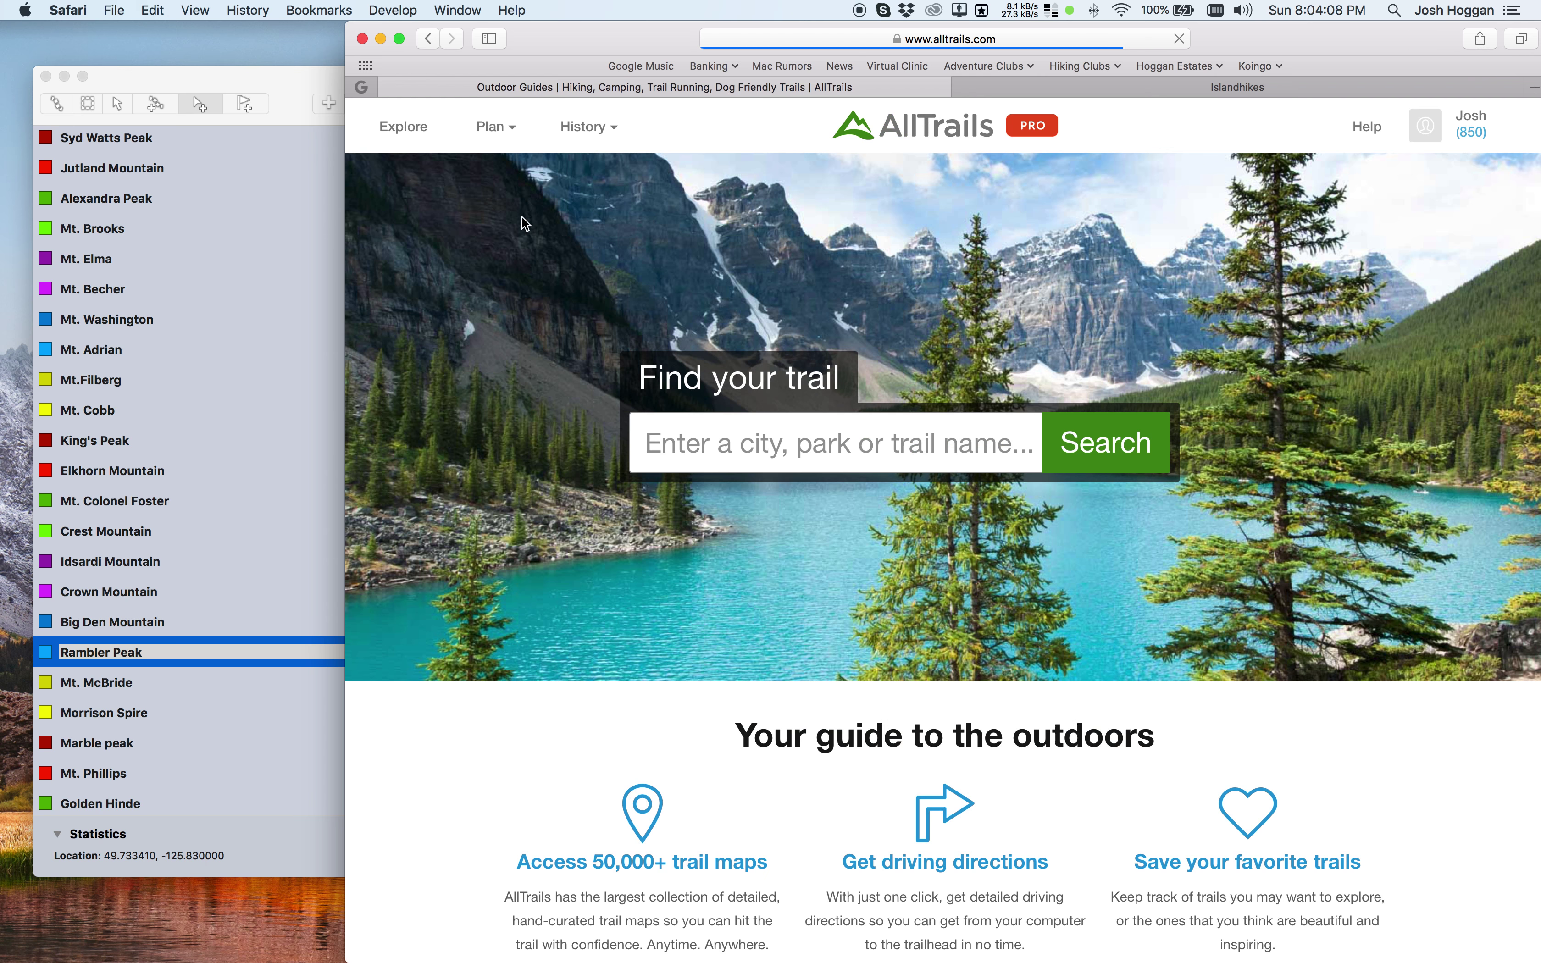
# - Create a new map in My Maps named "Rambler Peak - Approximate Trail"
pyautogui.moveTo(496, 126)
pyautogui.click(496, 272)
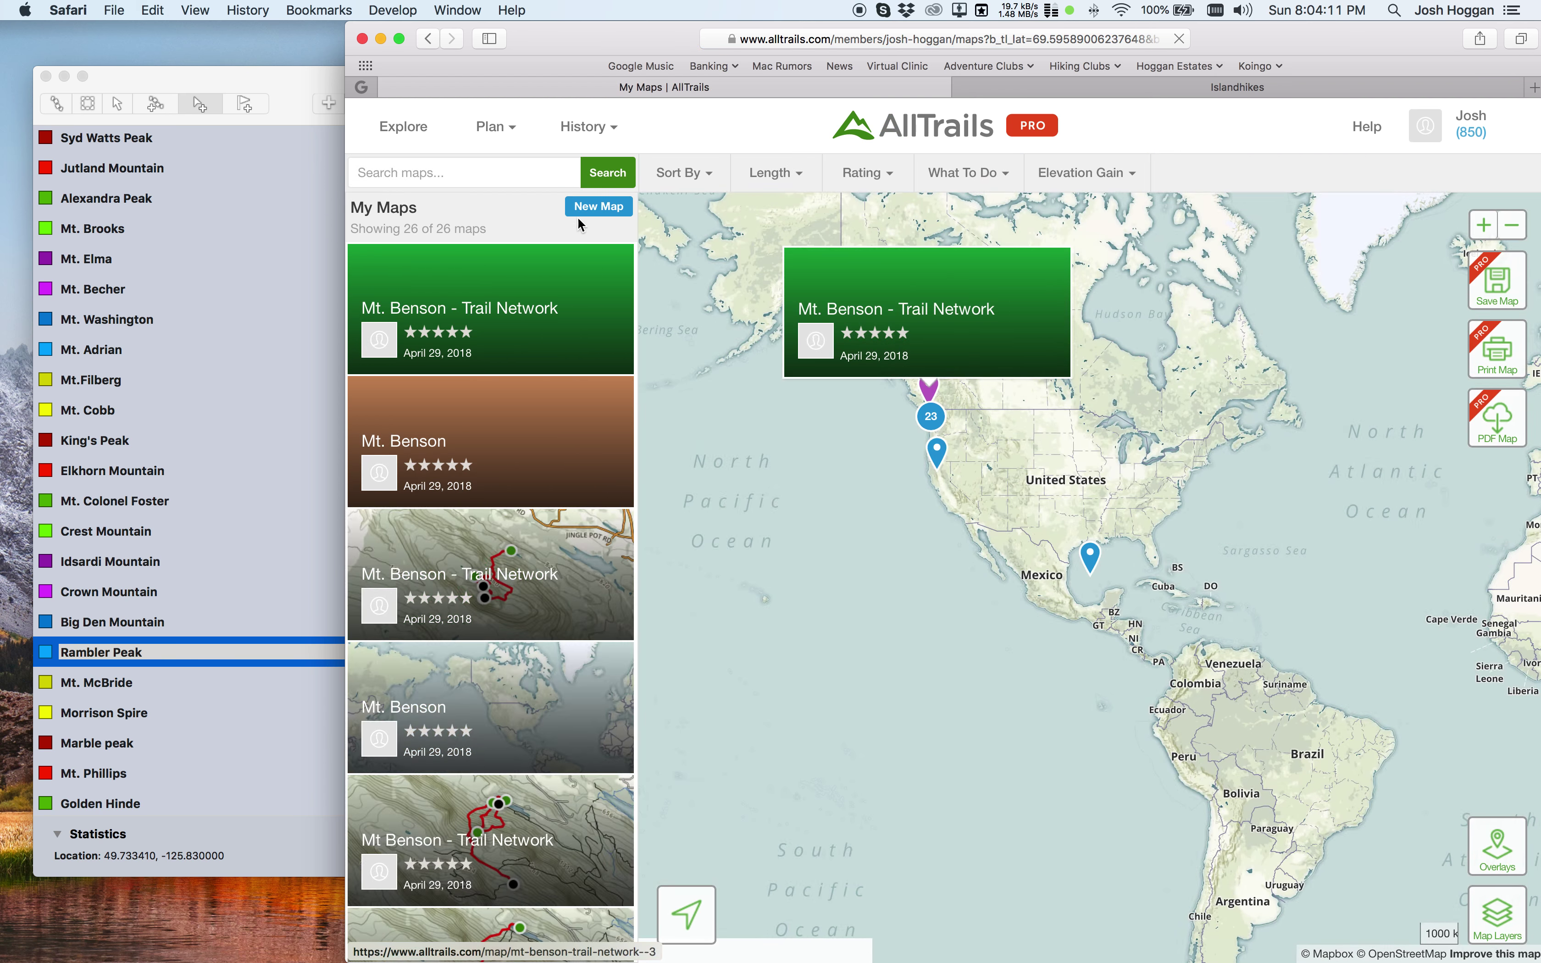
pyautogui.click(586, 209)
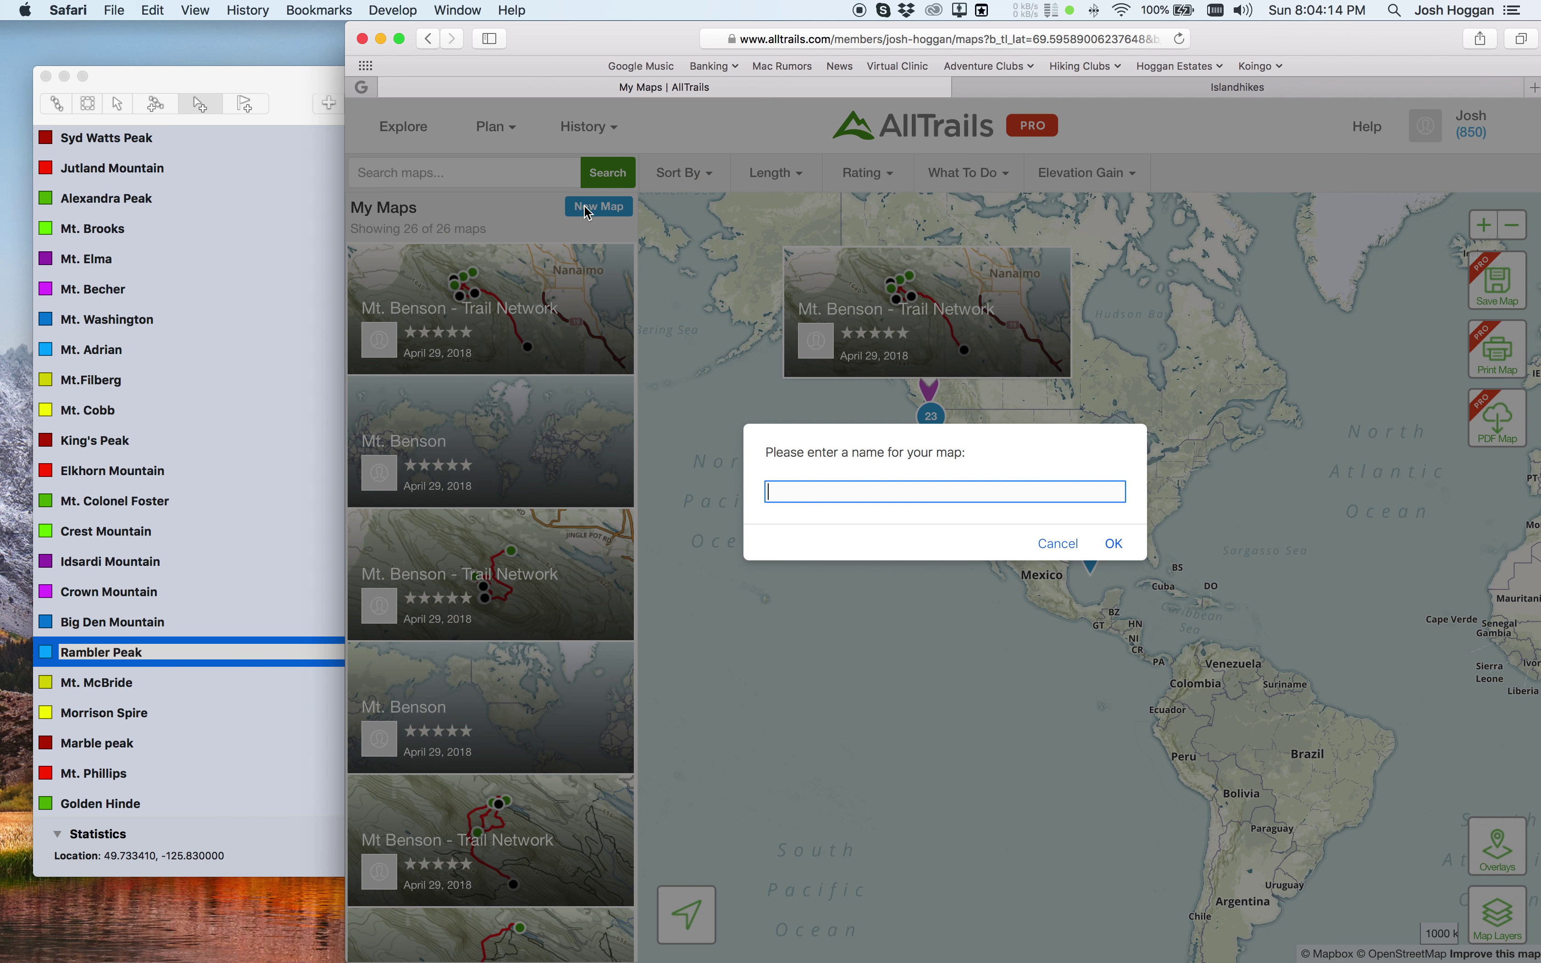
pyautogui.write('Rambler Peak - Approximate Trail')
pyautogui.click(1109, 549)
# - Copy the Rambler Peak waypoint's latitude, 49.73341, from Adze into the AllTrails location search
pyautogui.click(159, 636)
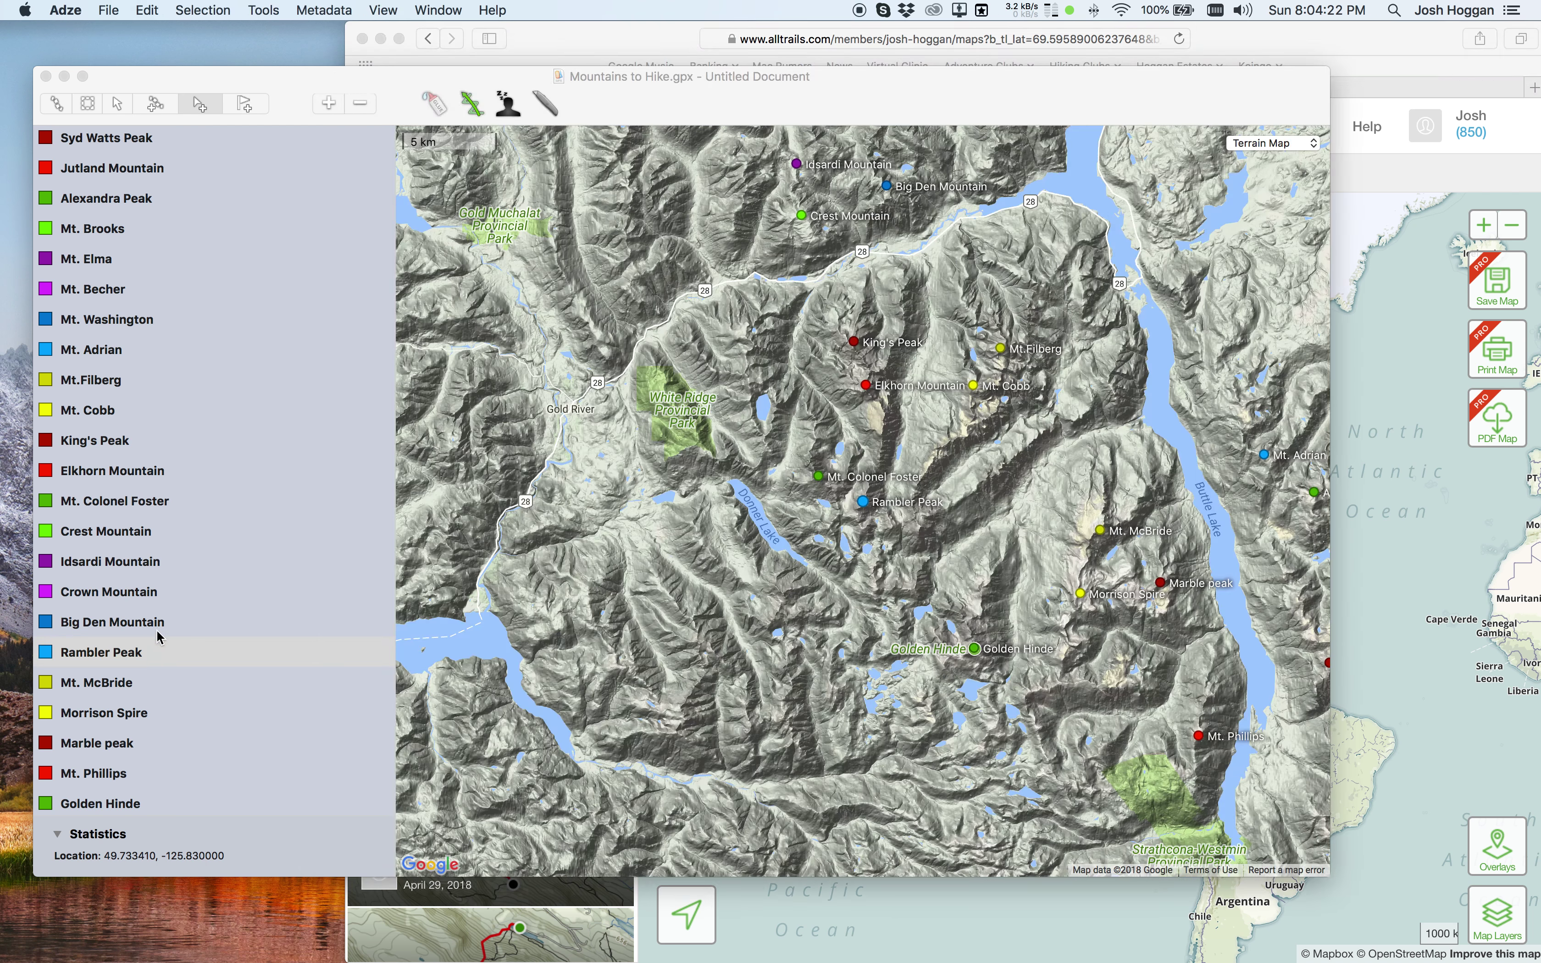
pyautogui.click(165, 647)
pyautogui.rightClick(167, 648)
pyautogui.click(330, 687)
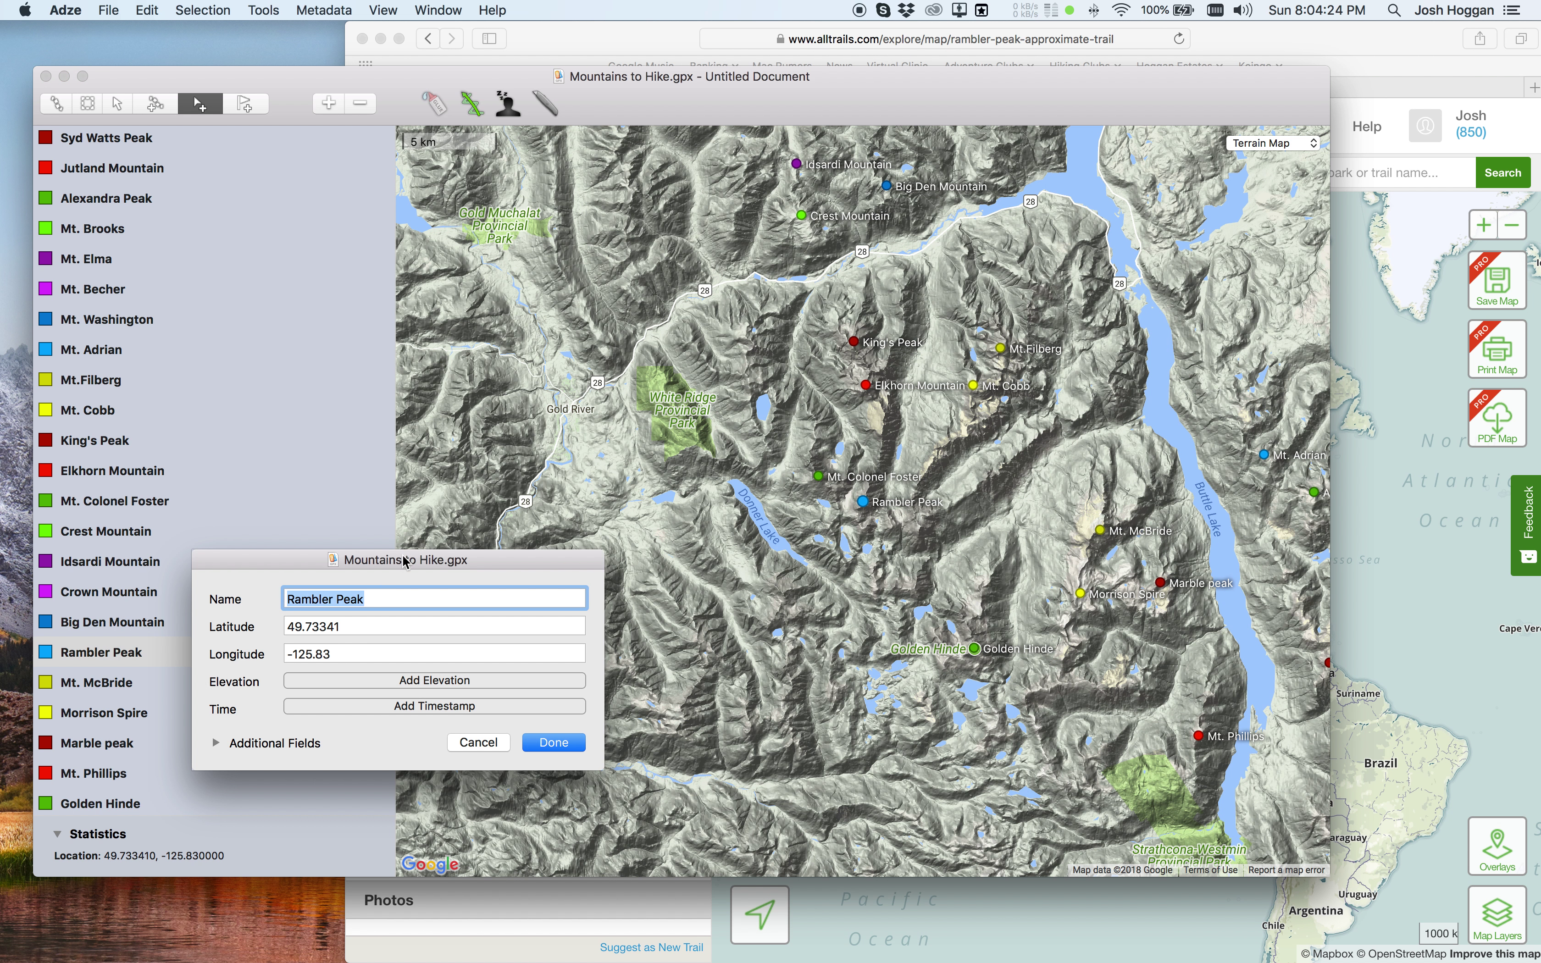
pyautogui.doubleClick(351, 627)
pyautogui.press('super+c')
pyautogui.click(705, 955)
pyautogui.click(427, 587)
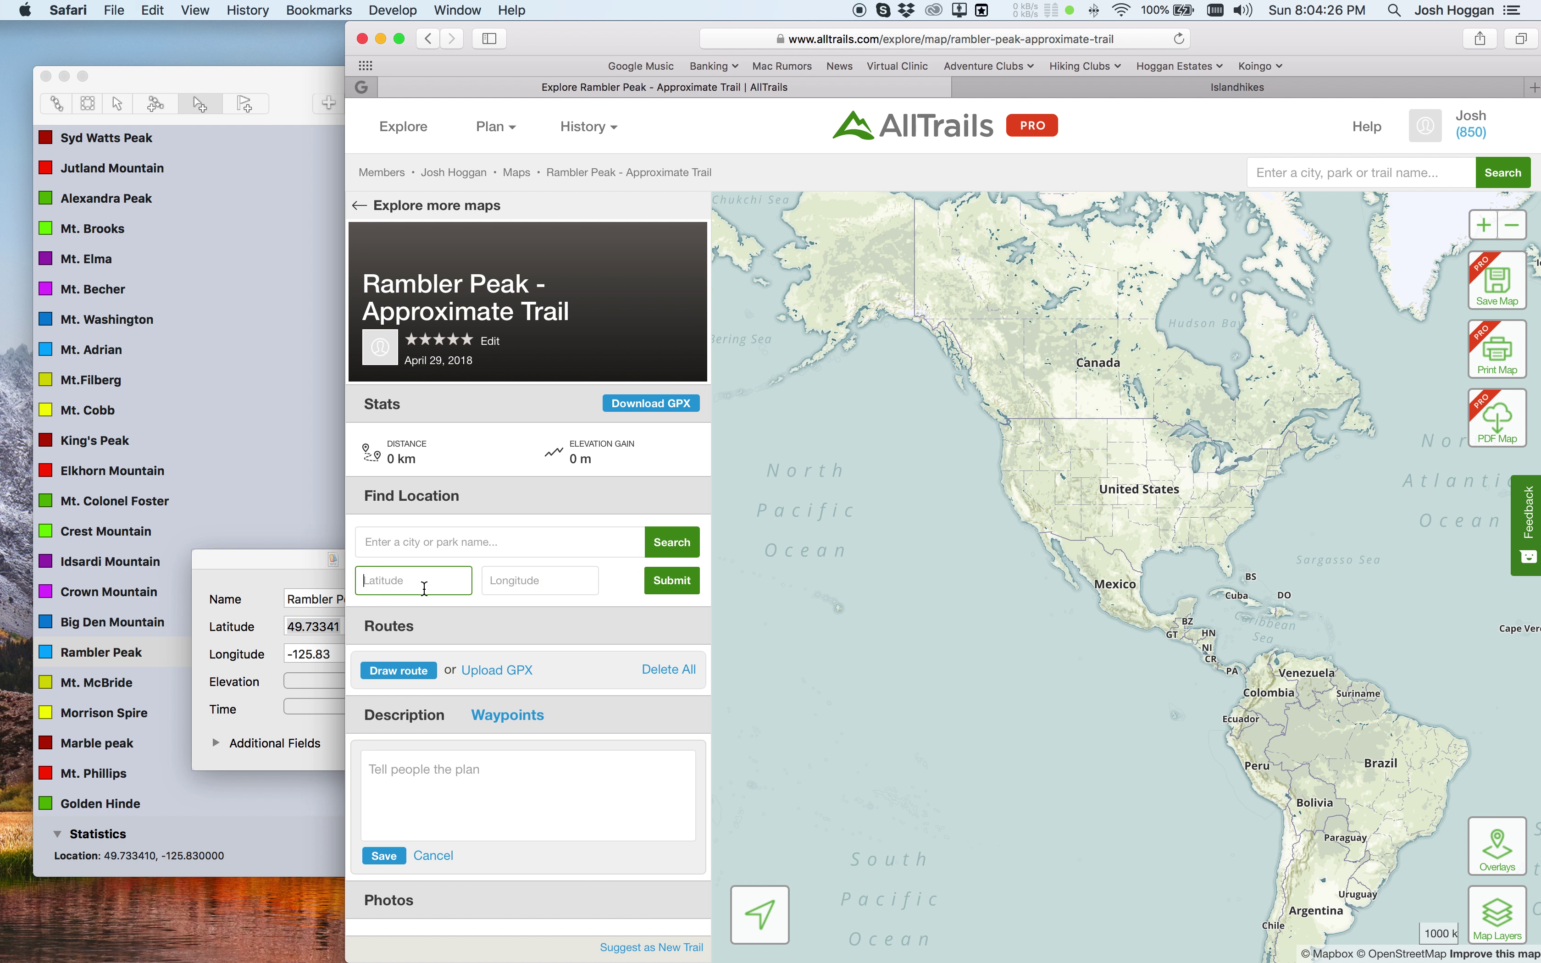
pyautogui.press('super+v')
# - Copy the waypoint's longitude, -125.83, into the AllTrails location search and centre the map on those coordinates
pyautogui.click(302, 634)
pyautogui.doubleClick(339, 656)
pyautogui.press('super+c')
pyautogui.click(542, 917)
pyautogui.click(540, 580)
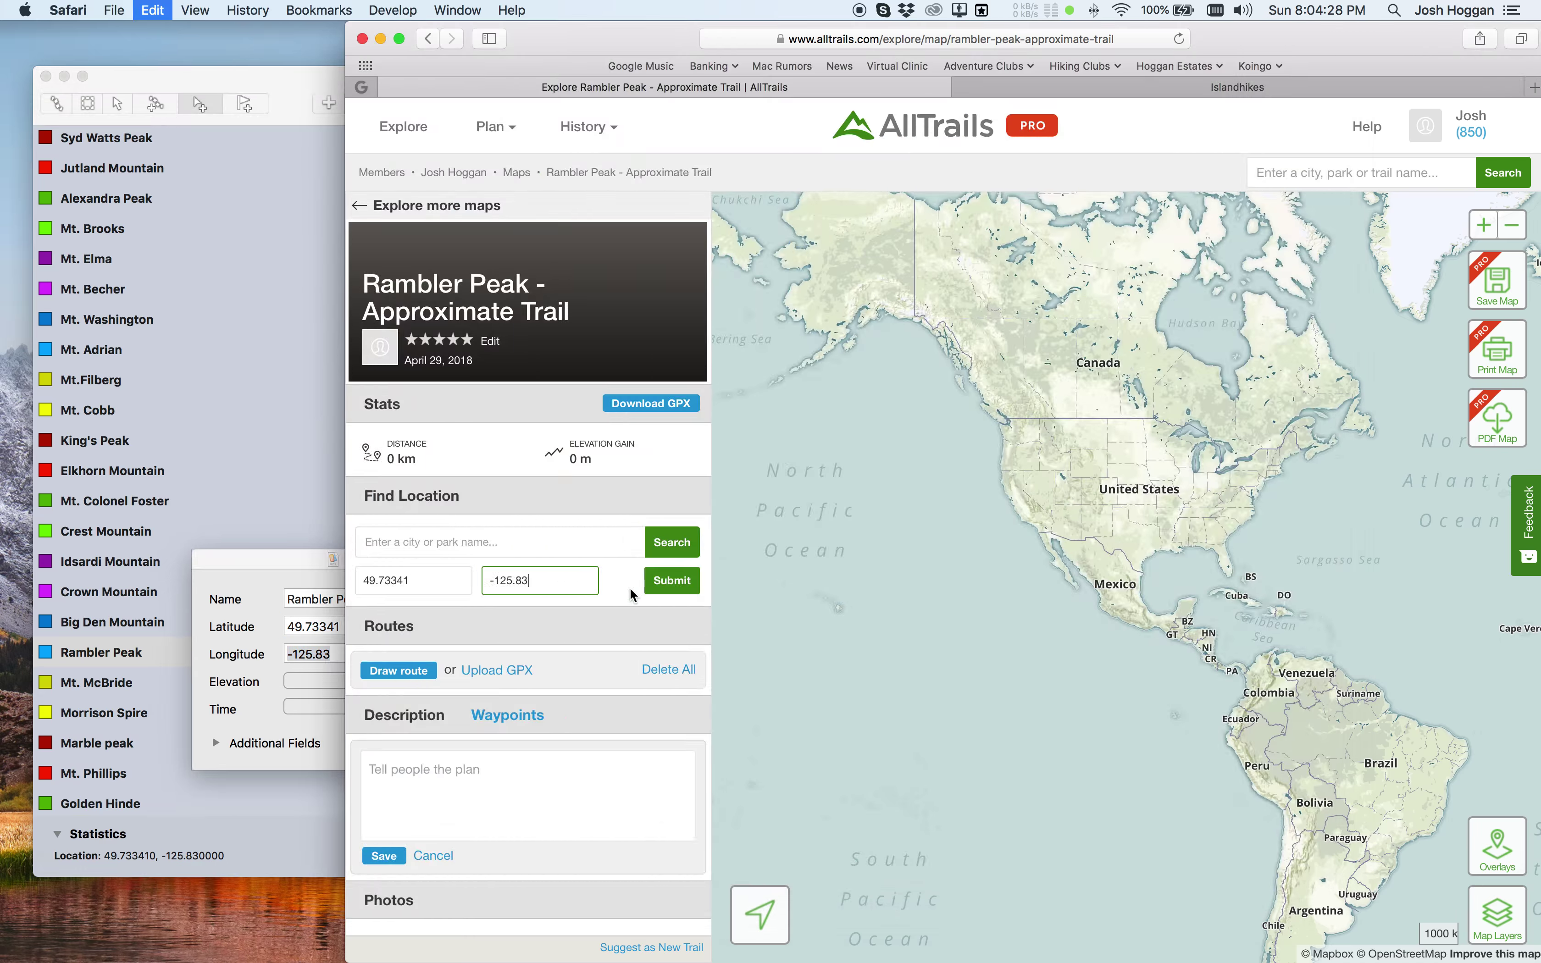
pyautogui.press('super+v')
pyautogui.click(659, 590)
pyautogui.moveTo(1222, 585); pyautogui.dragTo(1166, 532)
# - Compare the OSM, Road, Topo and Satellite map layers around Rambler Peak
pyautogui.moveTo(1522, 917)
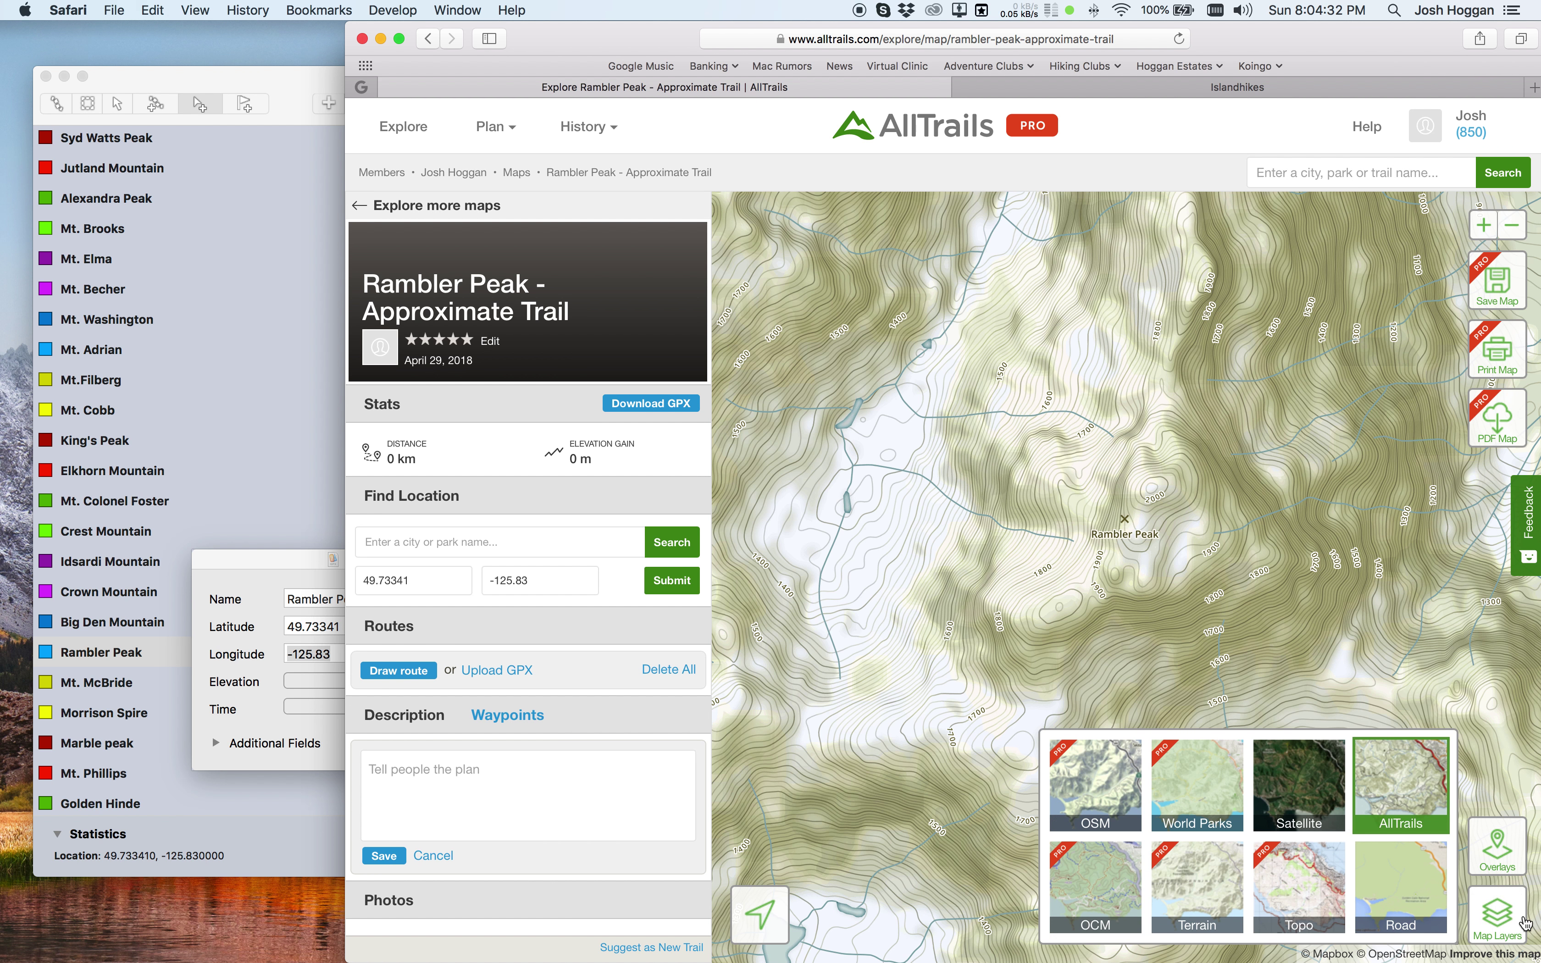
pyautogui.click(1218, 806)
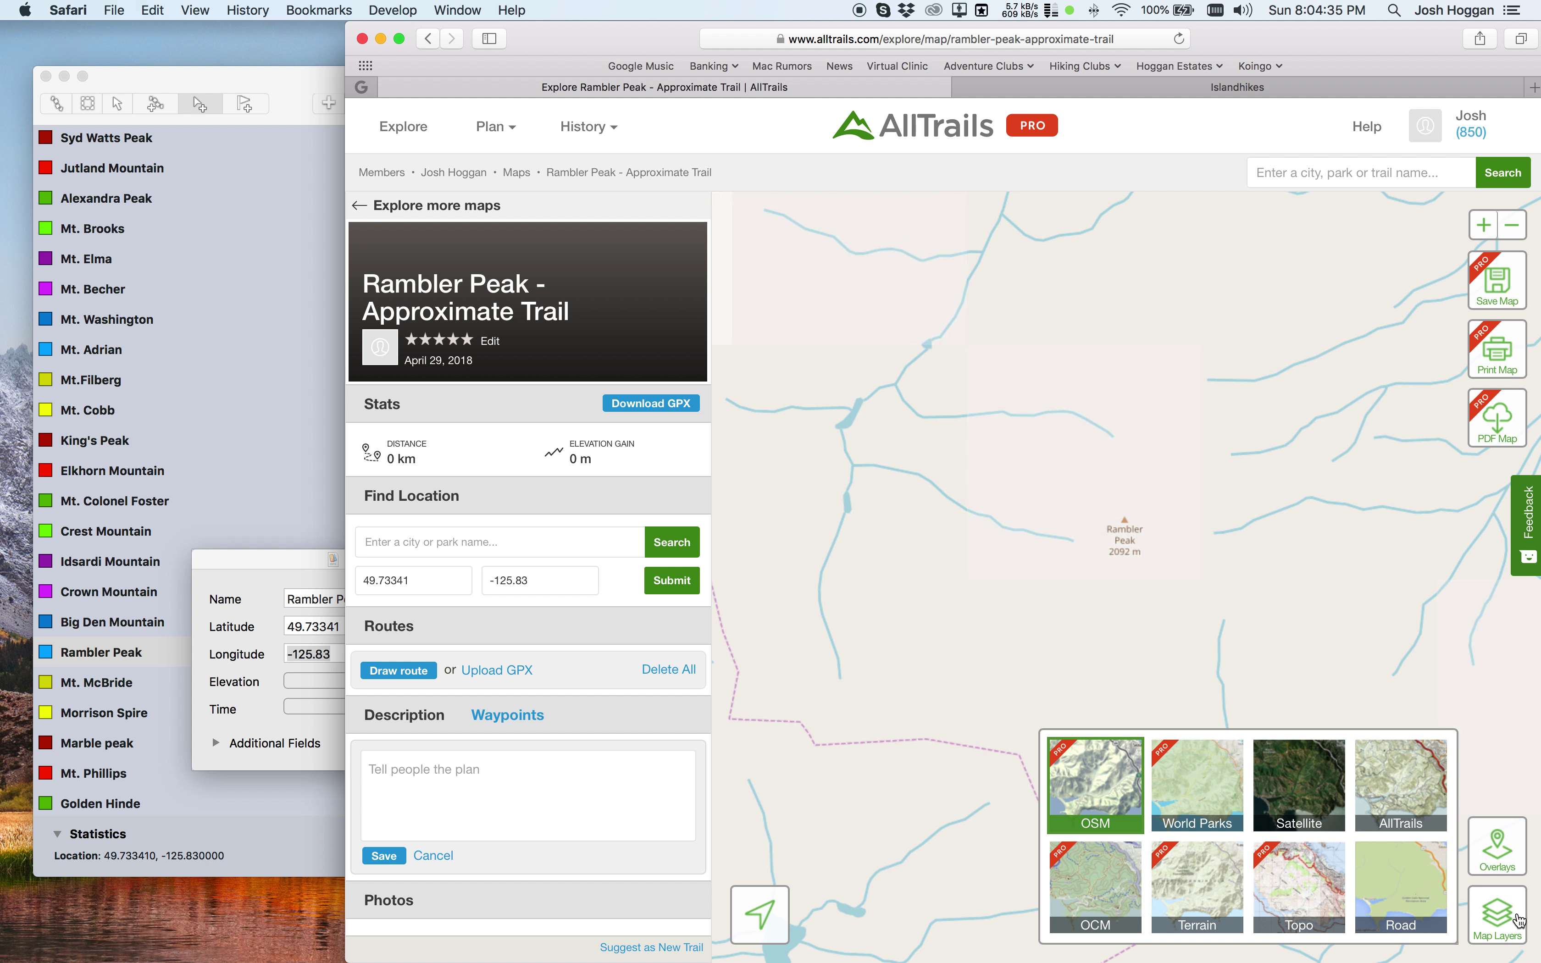
pyautogui.click(1401, 891)
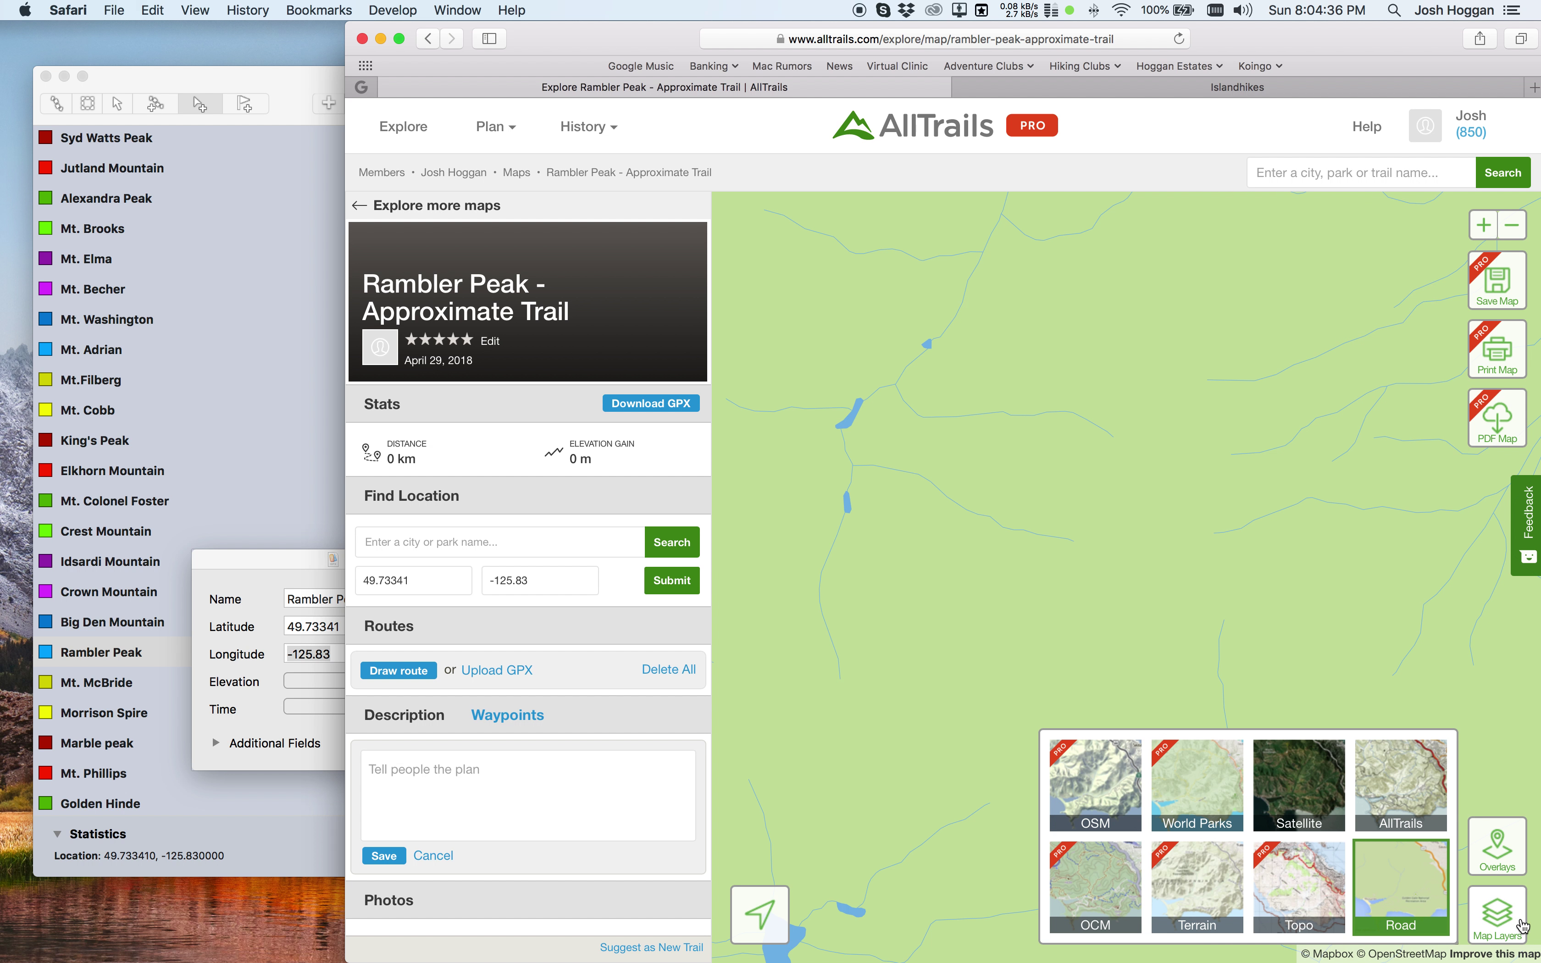
pyautogui.click(1299, 889)
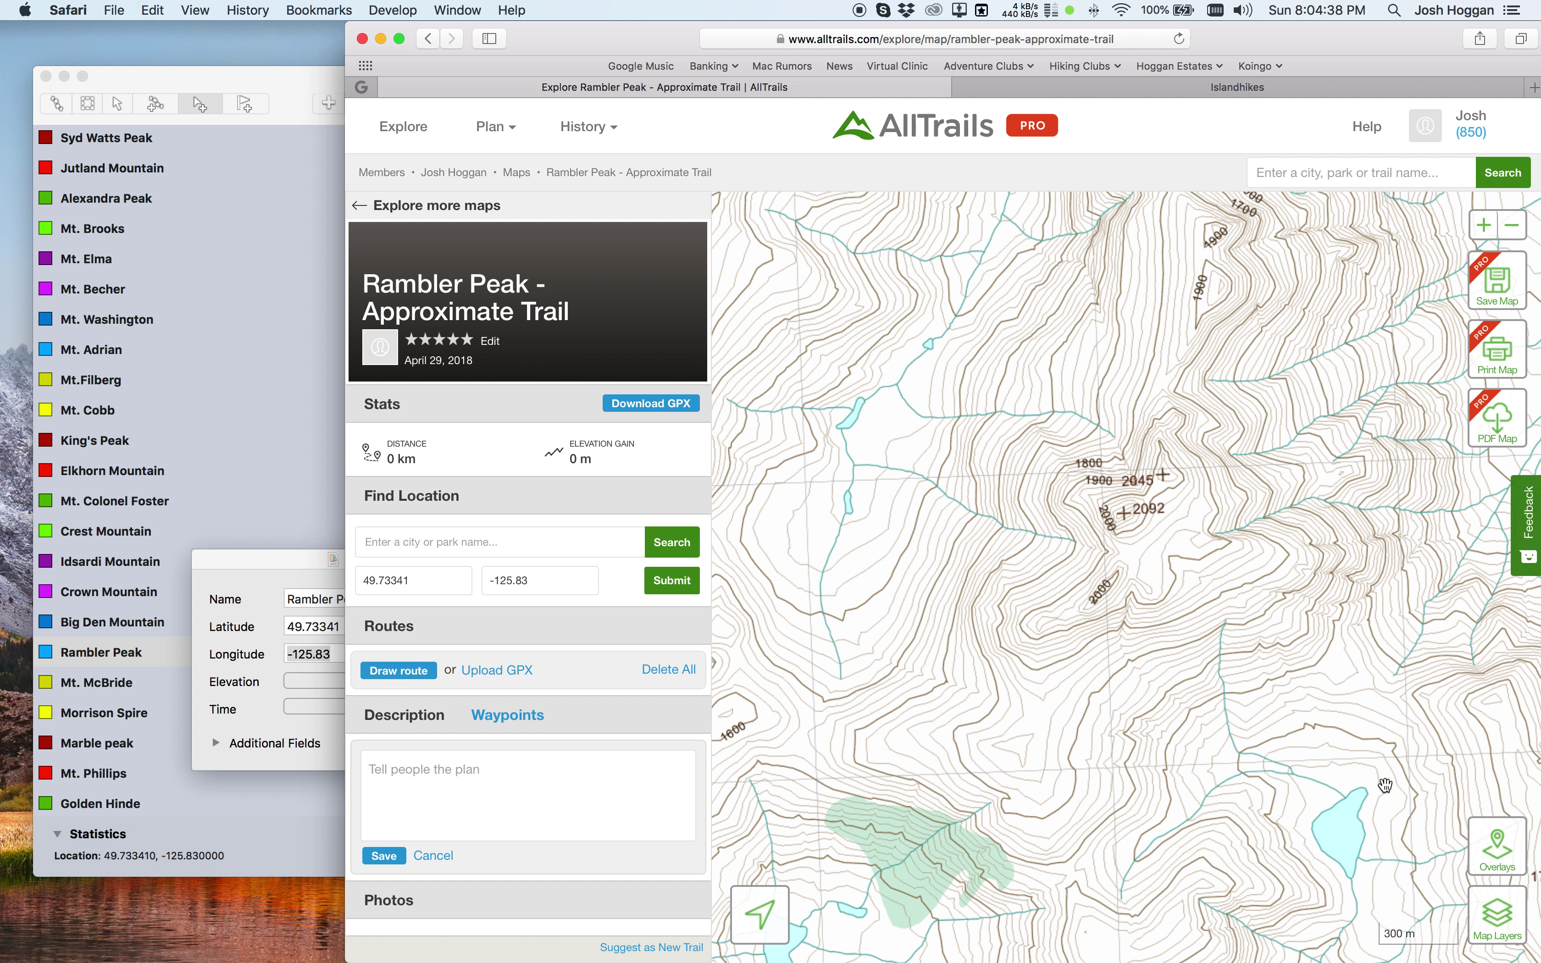
pyautogui.moveTo(1479, 935)
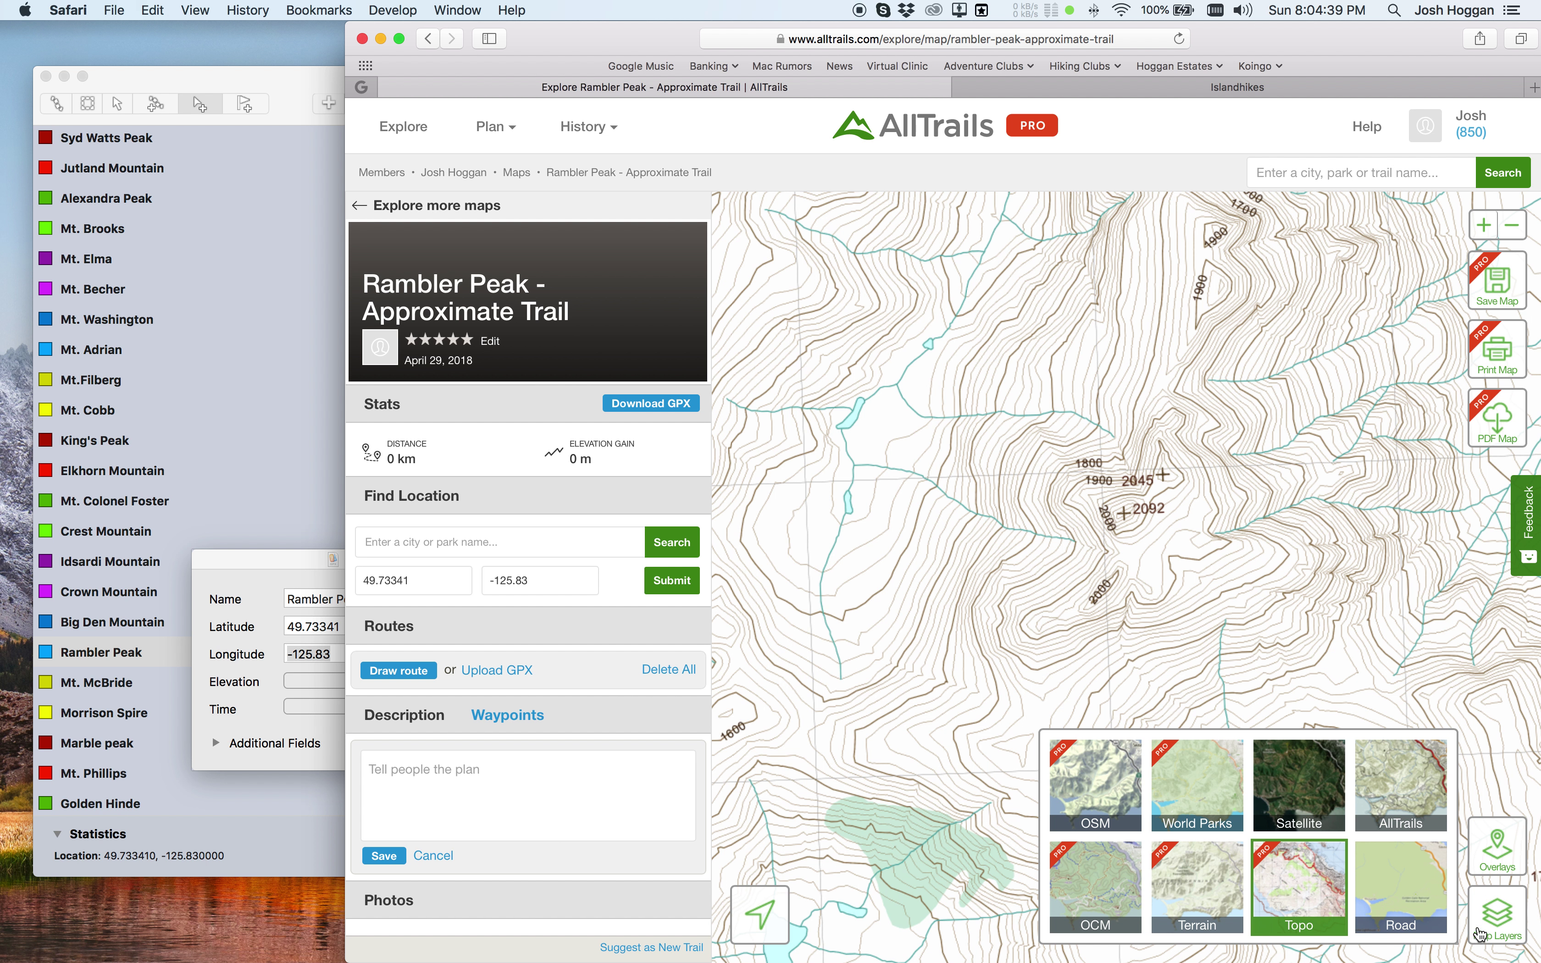
pyautogui.click(1291, 805)
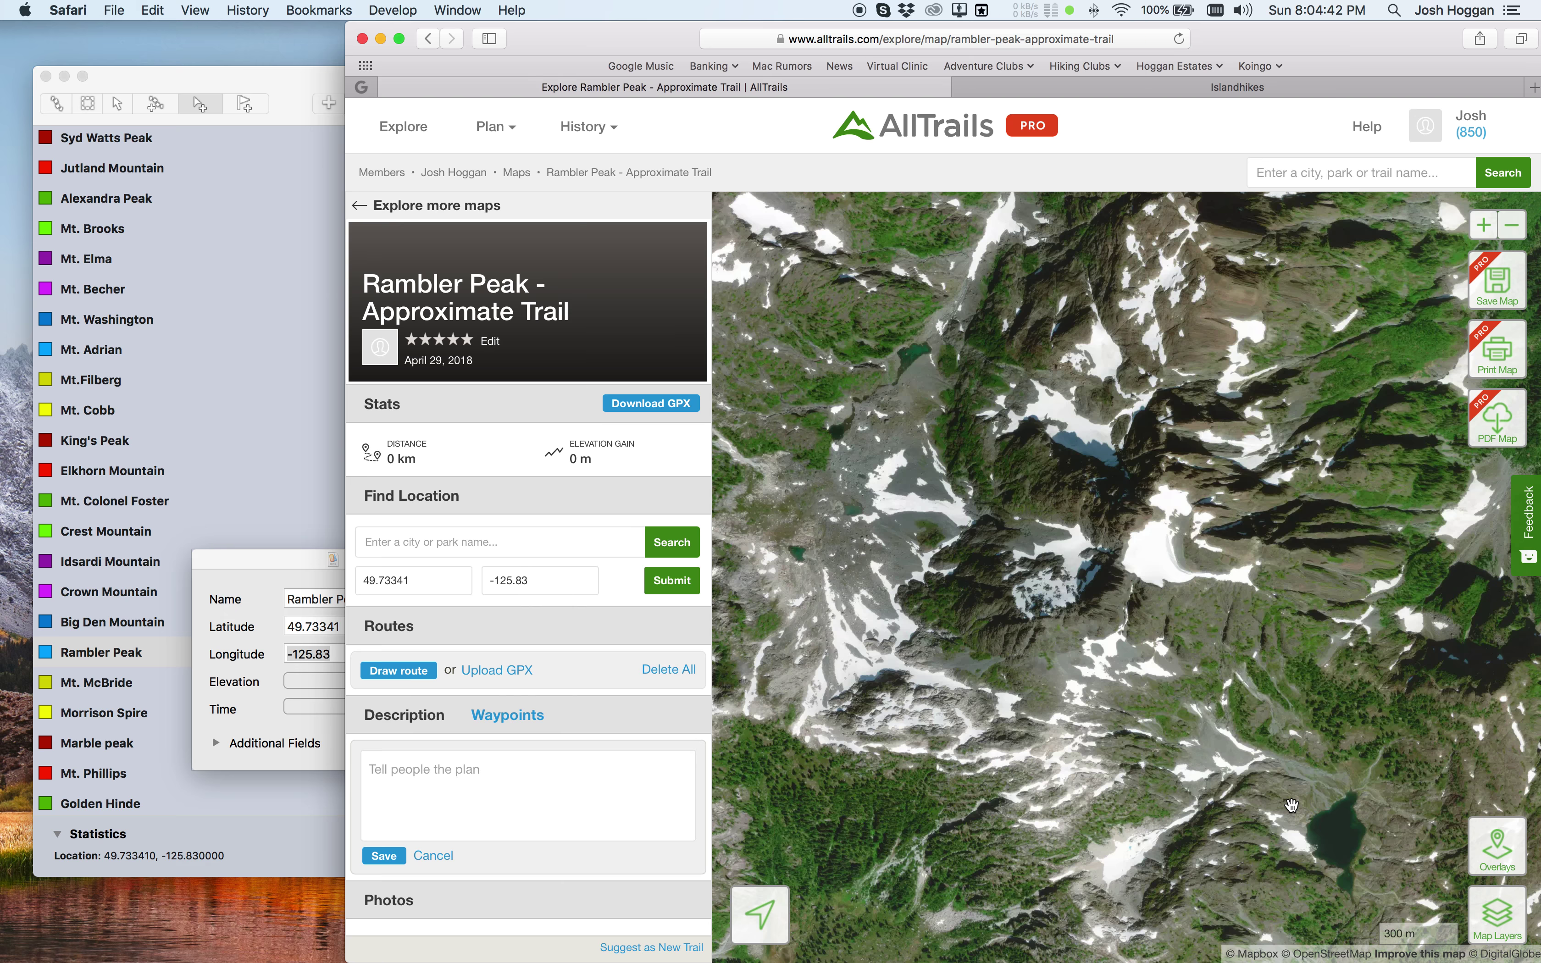
pyautogui.scroll(3, 1001, 475)
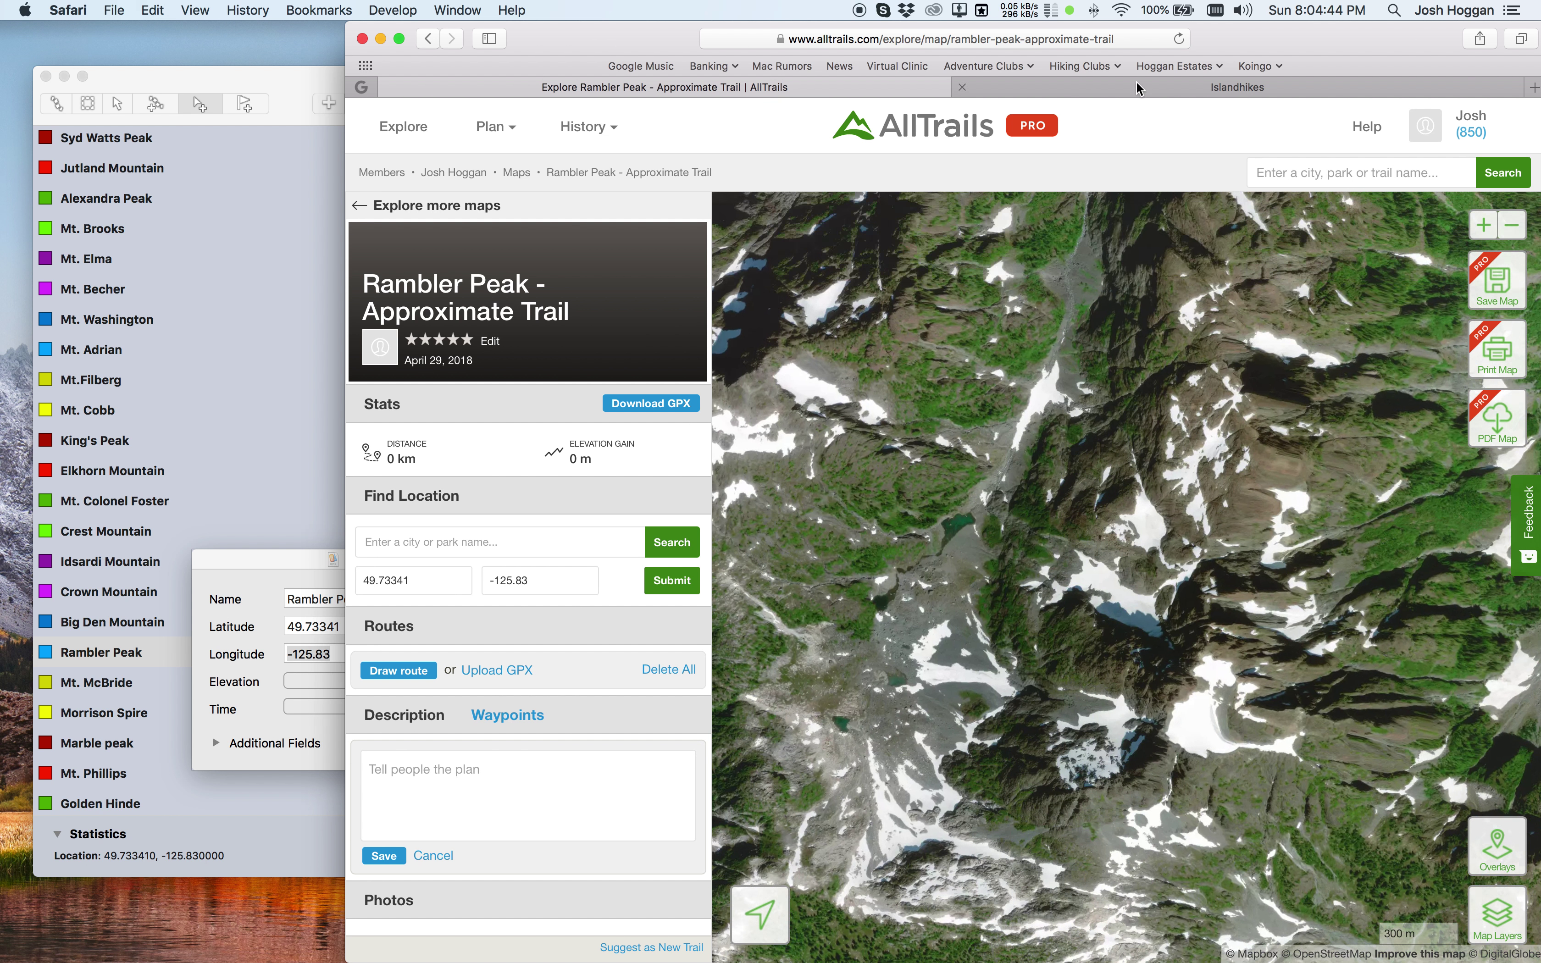
# - Separate the Islandhikes page into its own browser window and place it beside the AllTrails window
pyautogui.hotkey('ctrl', 'Tab')
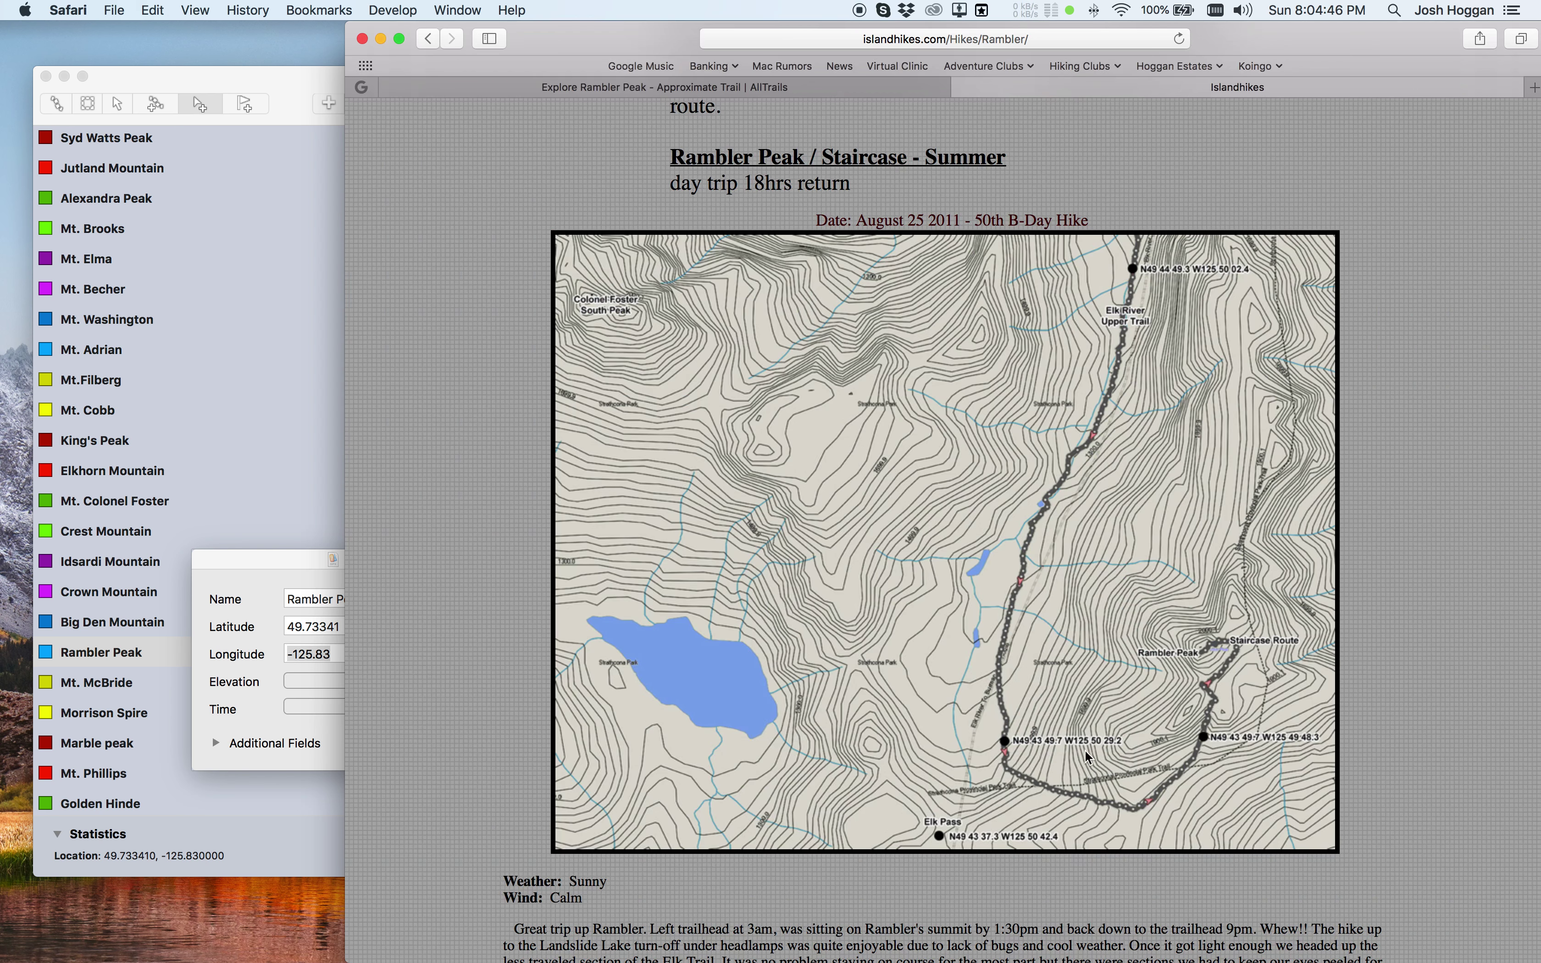
pyautogui.moveTo(680, 28); pyautogui.dragTo(339, 28)
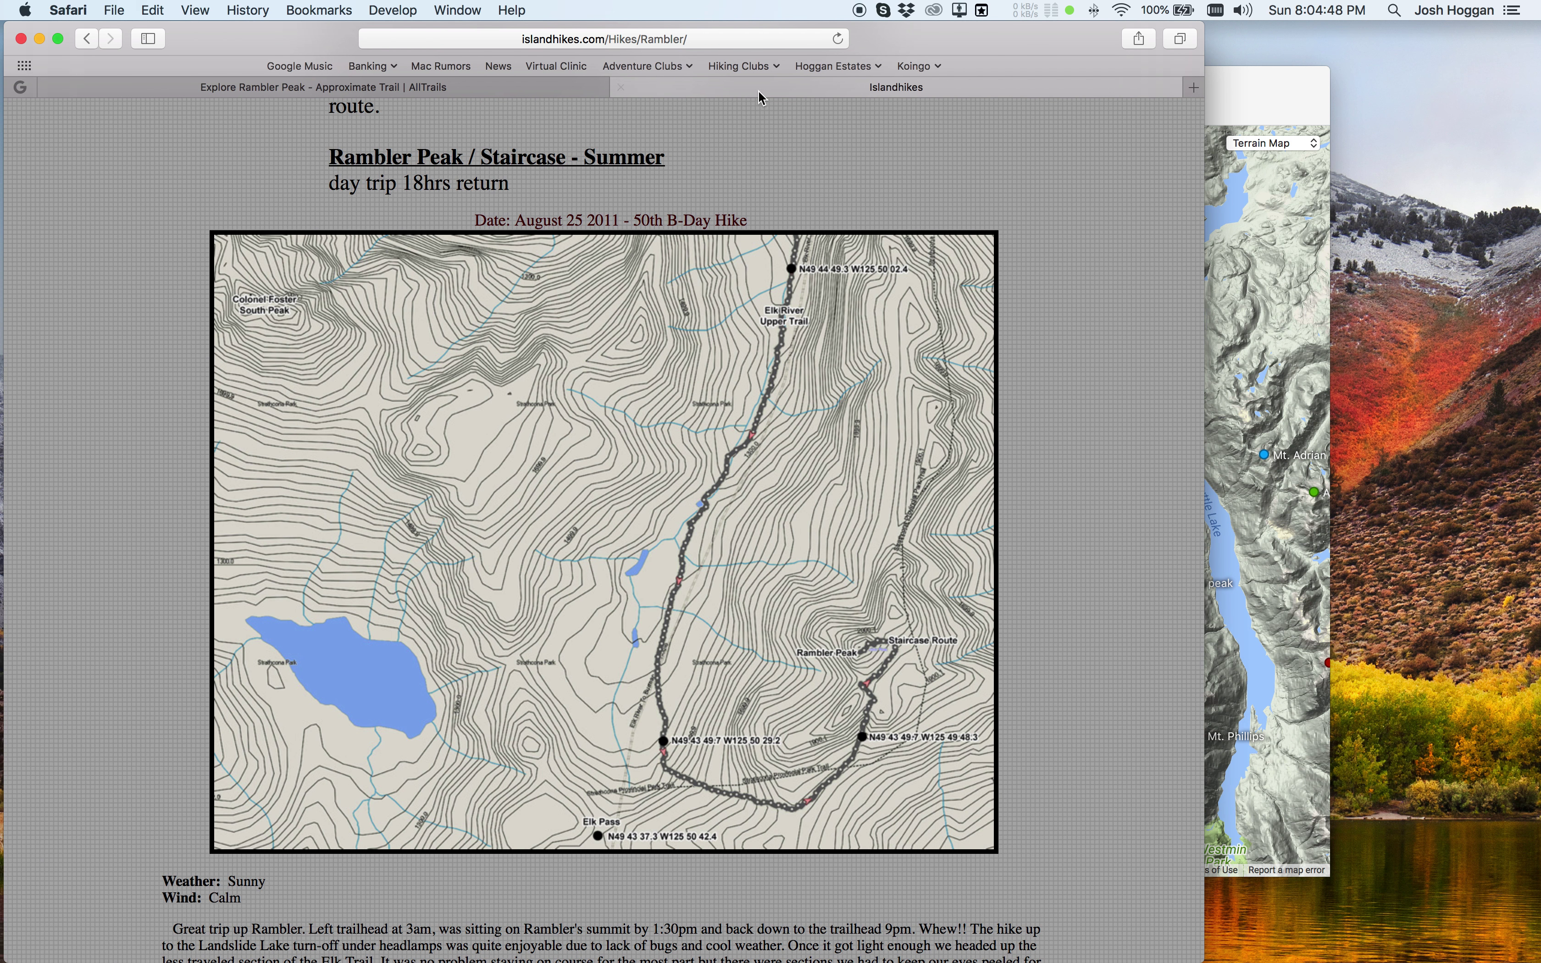
pyautogui.moveTo(1083, 87); pyautogui.dragTo(1270, 124)
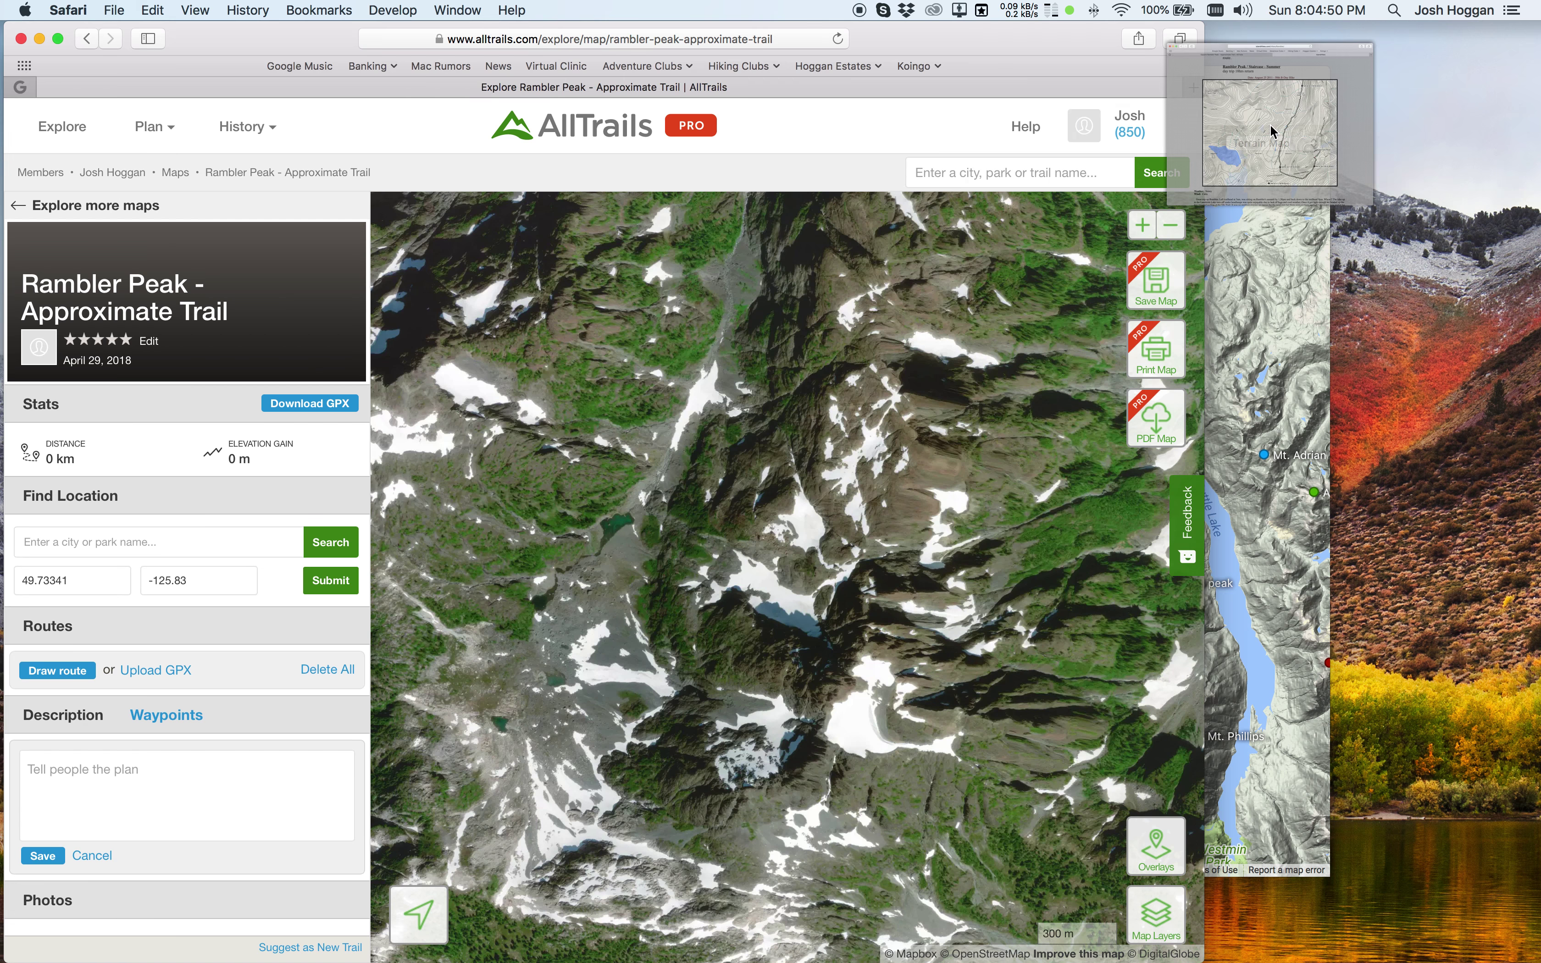
pyautogui.moveTo(570, 40); pyautogui.dragTo(816, 44)
pyautogui.click(415, 163)
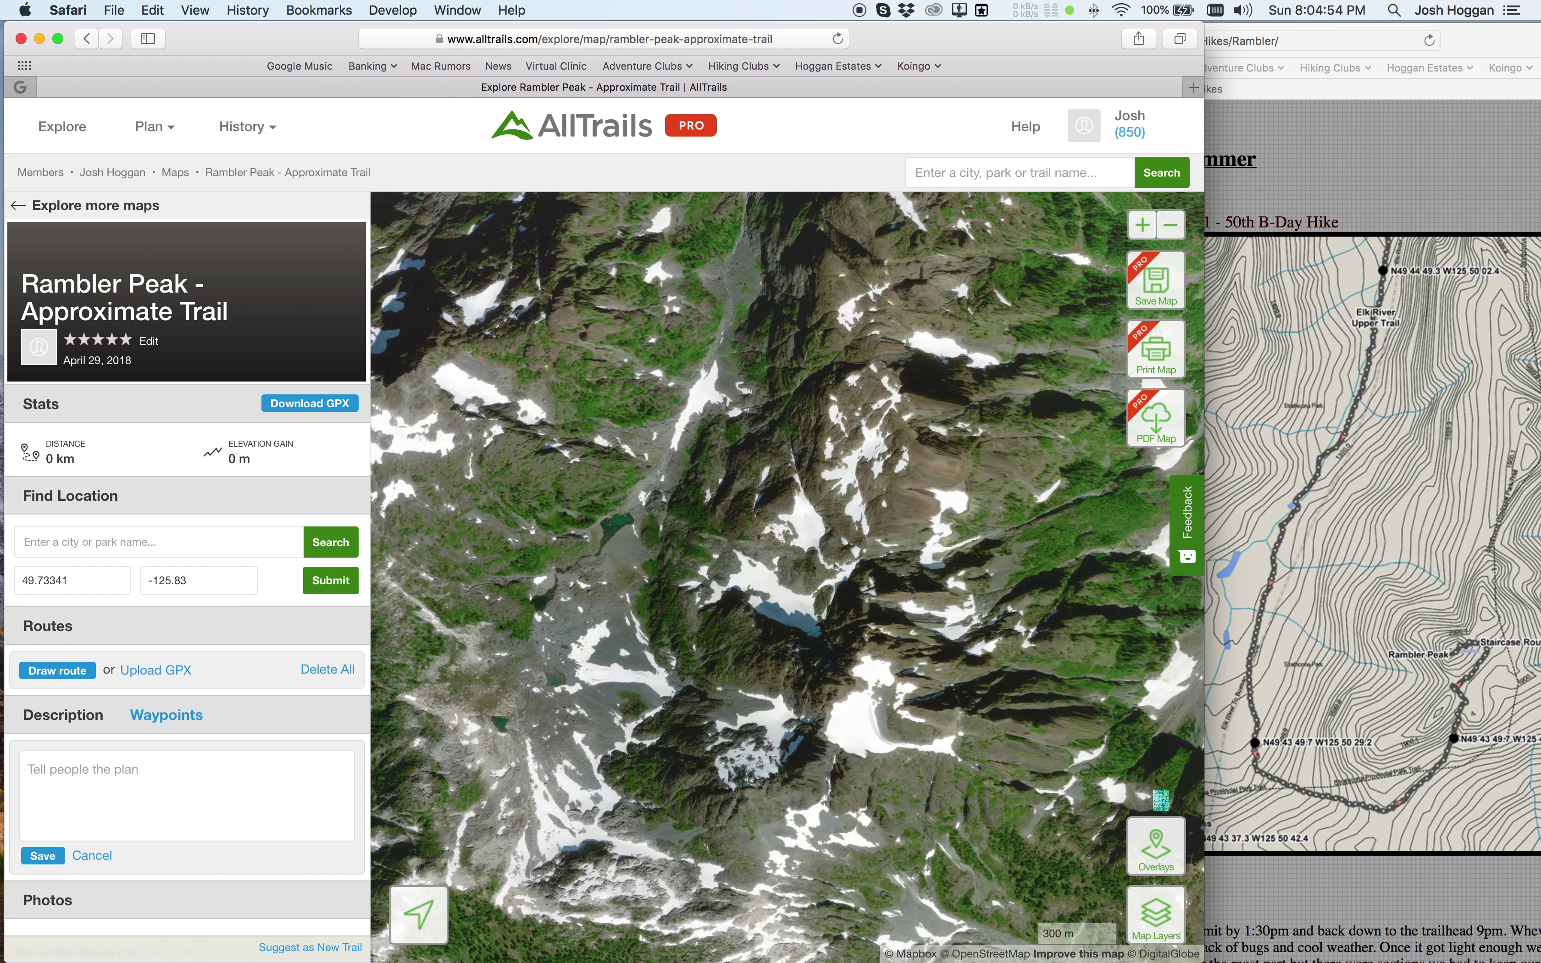
# - Set the AllTrails map layer to Topo and narrow its window to expose the Islandhikes reference map
pyautogui.click(1156, 923)
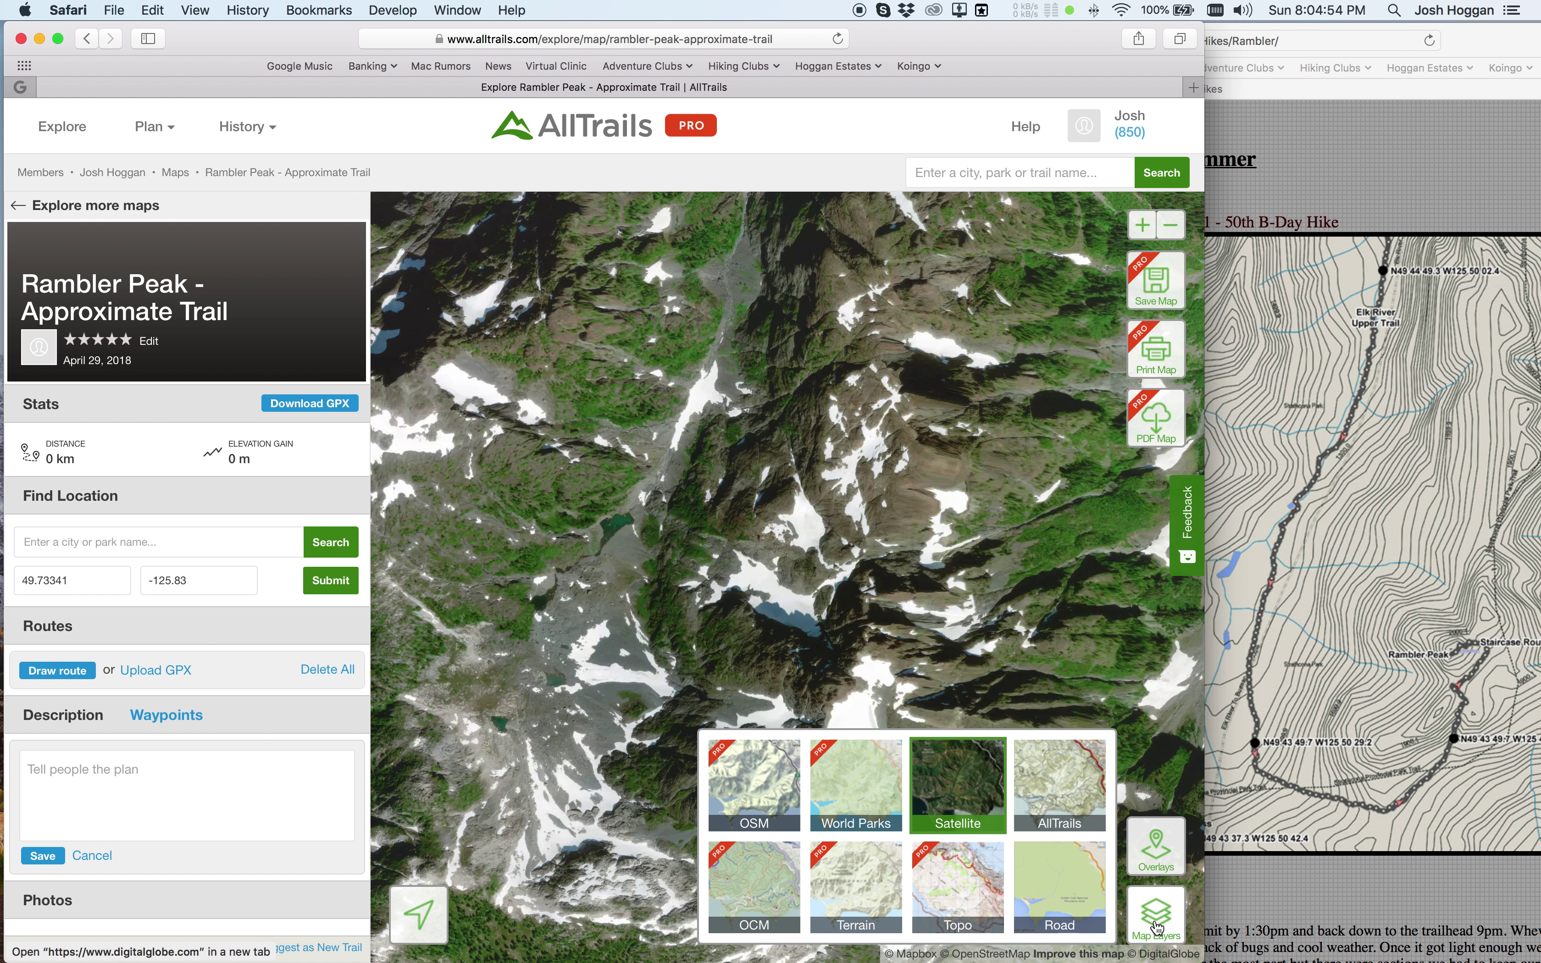
pyautogui.click(969, 910)
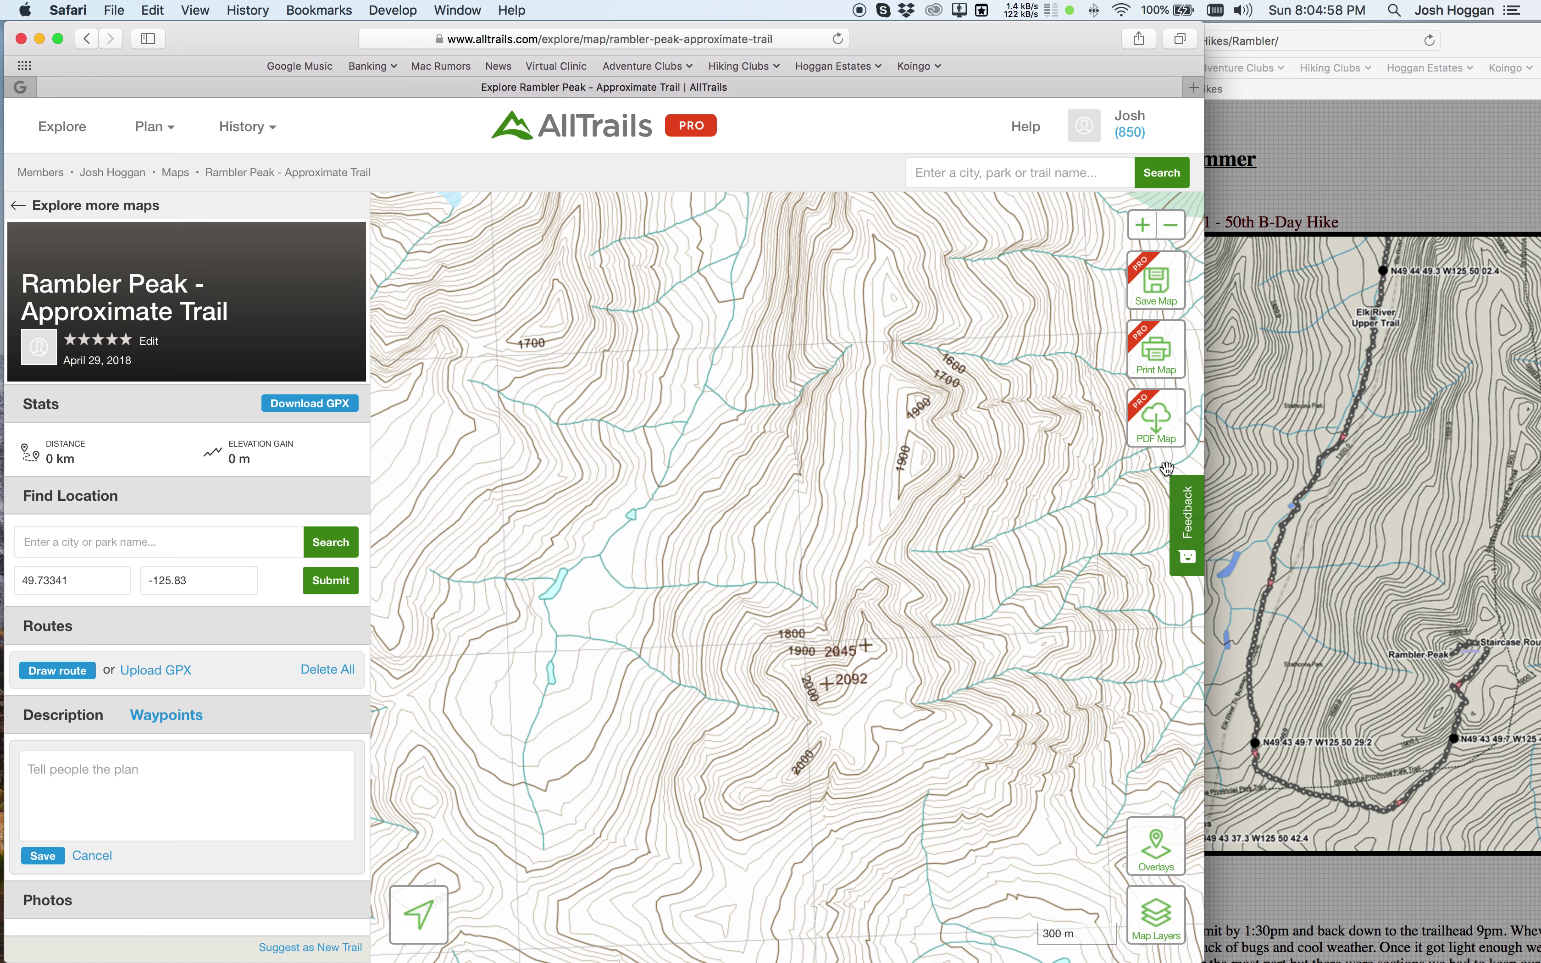
pyautogui.moveTo(1165, 464); pyautogui.dragTo(1086, 464)
pyautogui.moveTo(642, 522); pyautogui.dragTo(742, 519)
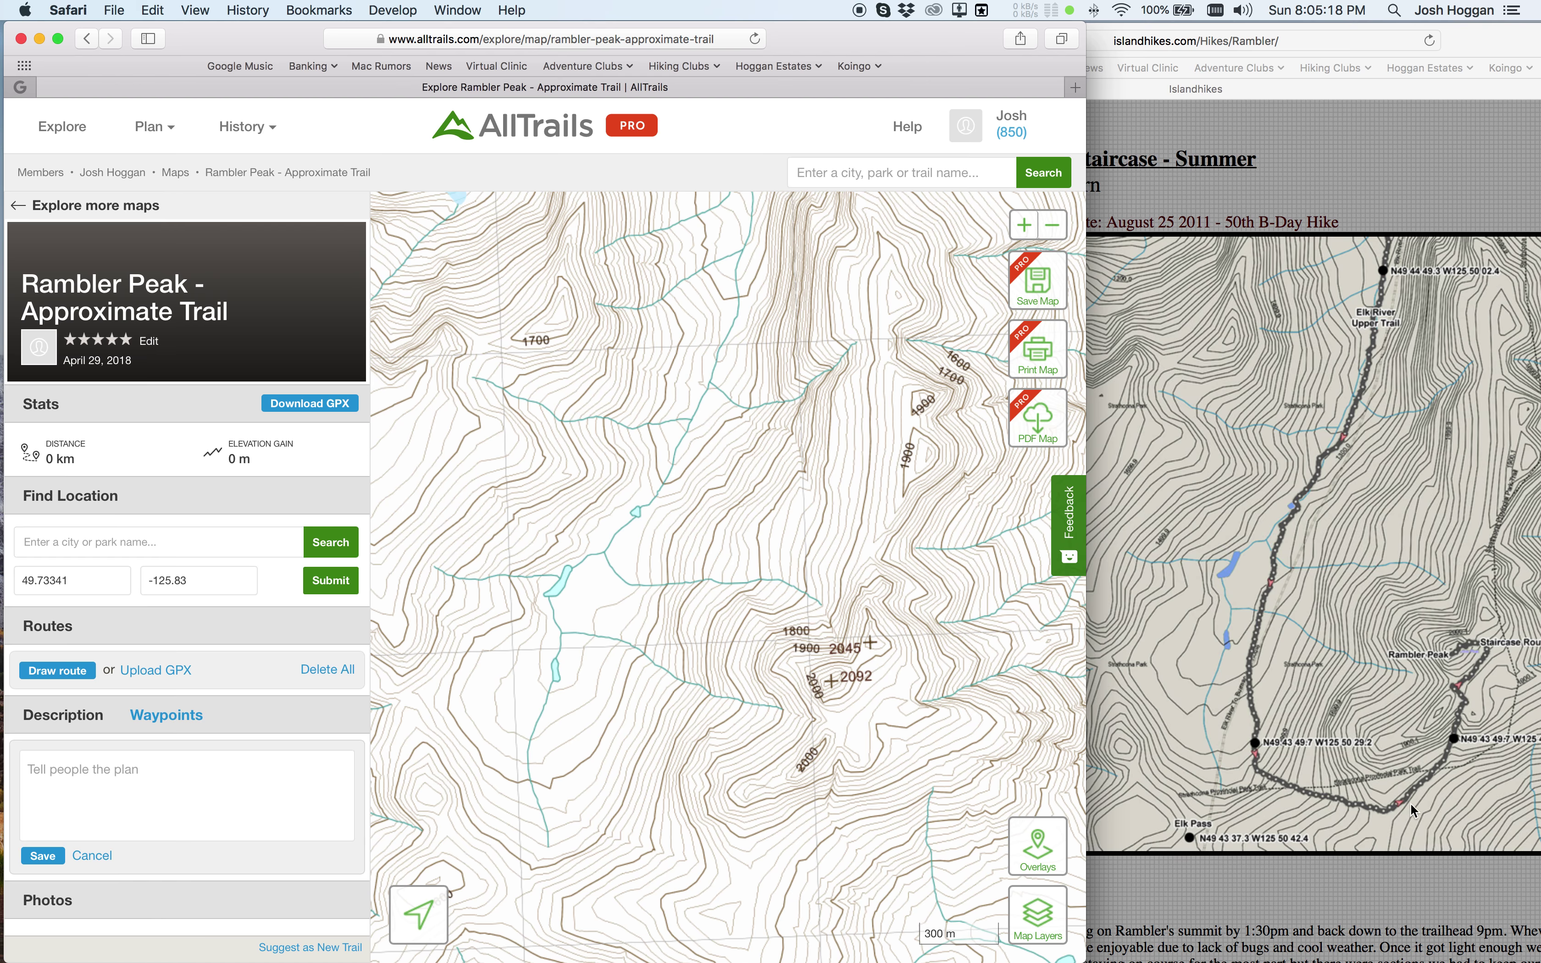
pyautogui.scroll(1, 1388, 752)
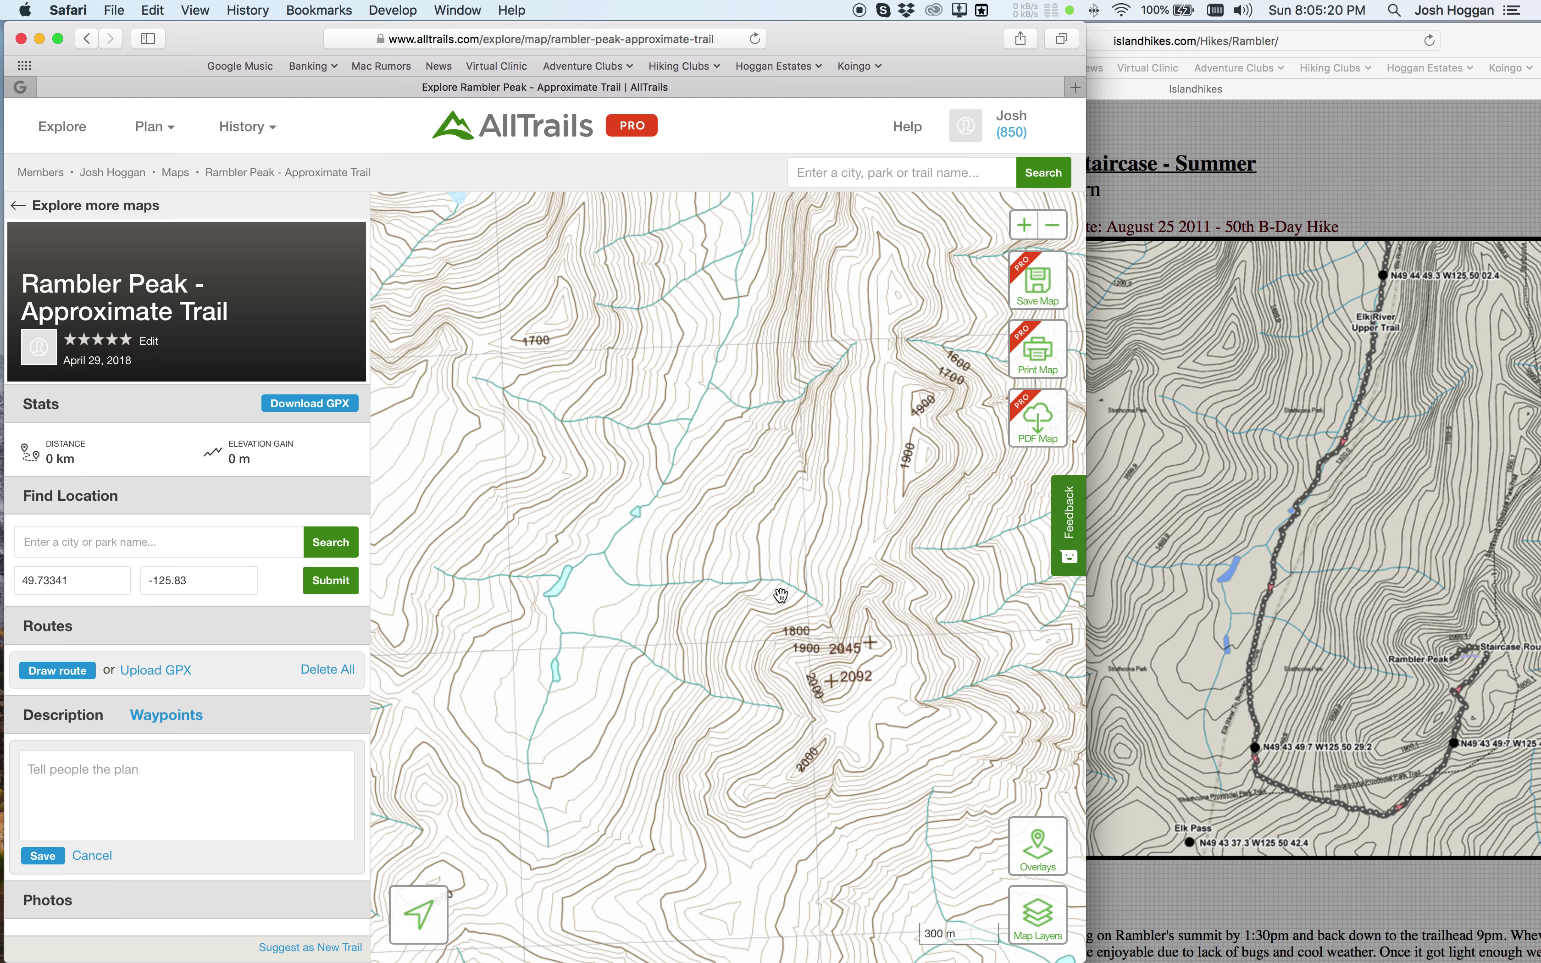
# - Start a red route at the map's north edge and trace about 1.1 km down the Elk River valley to the small northern pond
pyautogui.click(71, 679)
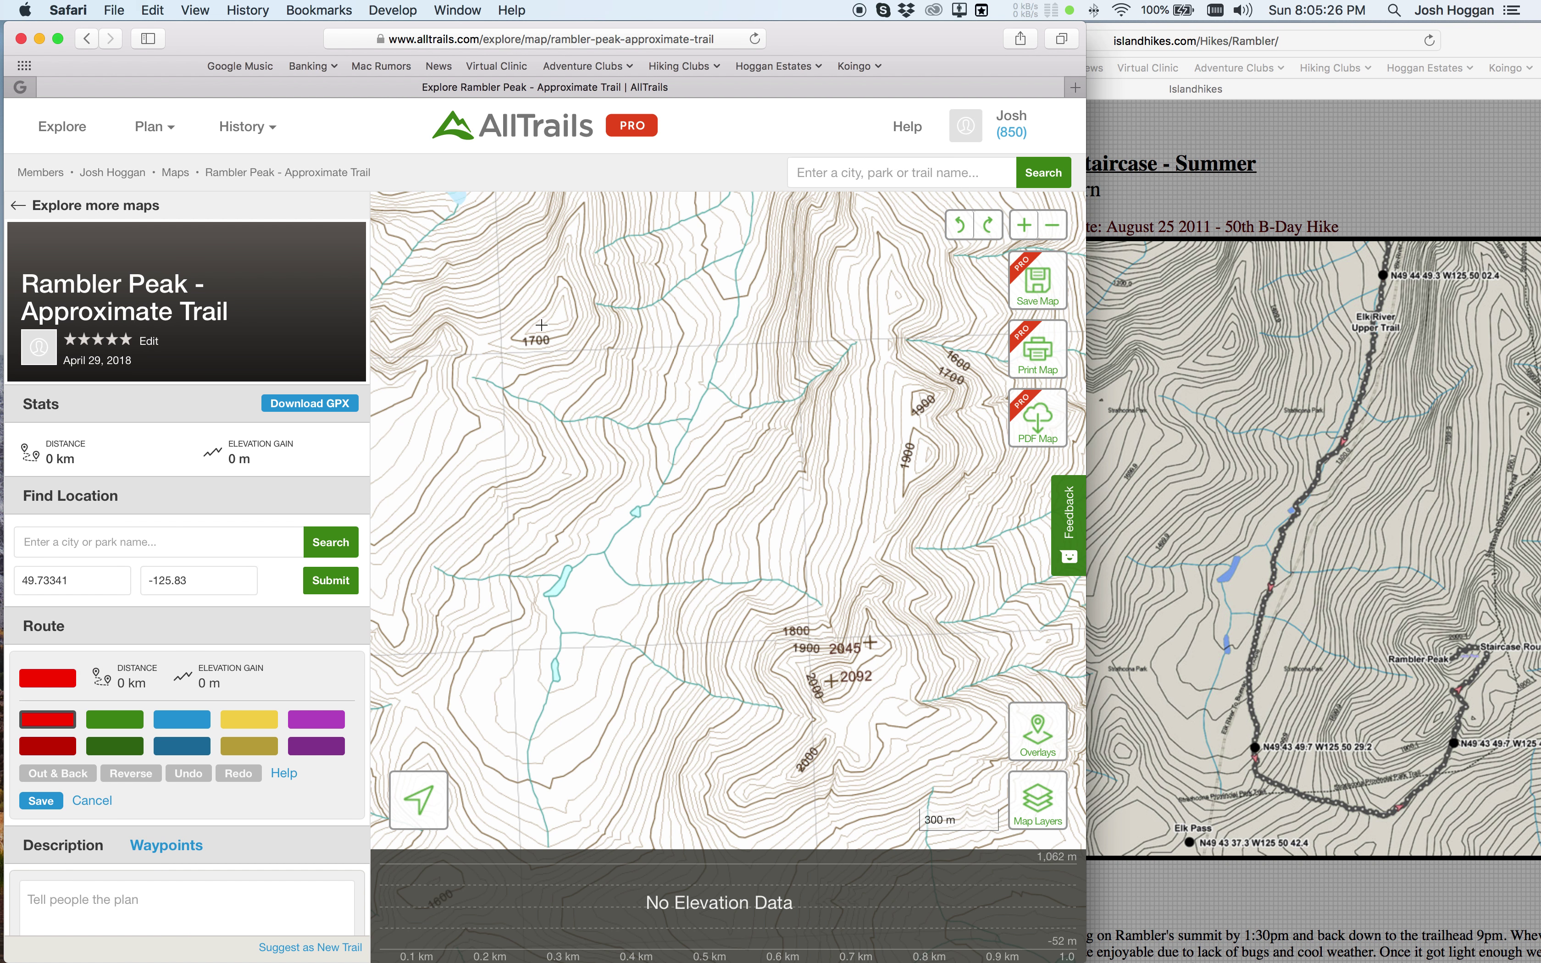
pyautogui.scroll(2, 1242, 335)
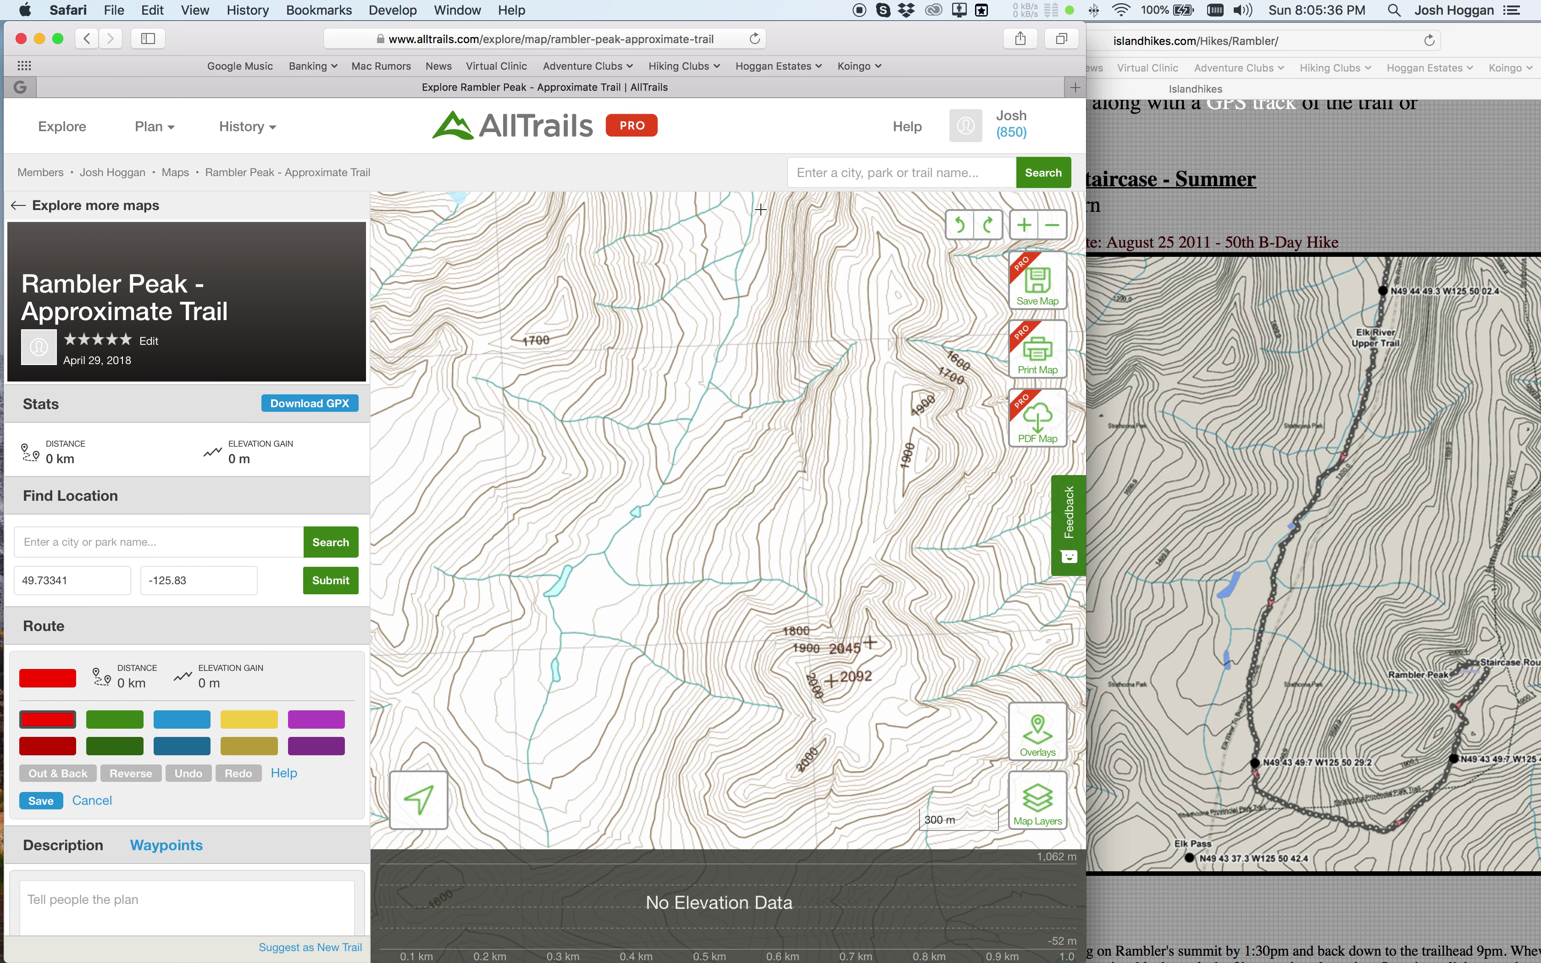
pyautogui.click(754, 194)
pyautogui.click(743, 249)
pyautogui.click(738, 287)
pyautogui.click(731, 331)
pyautogui.click(703, 400)
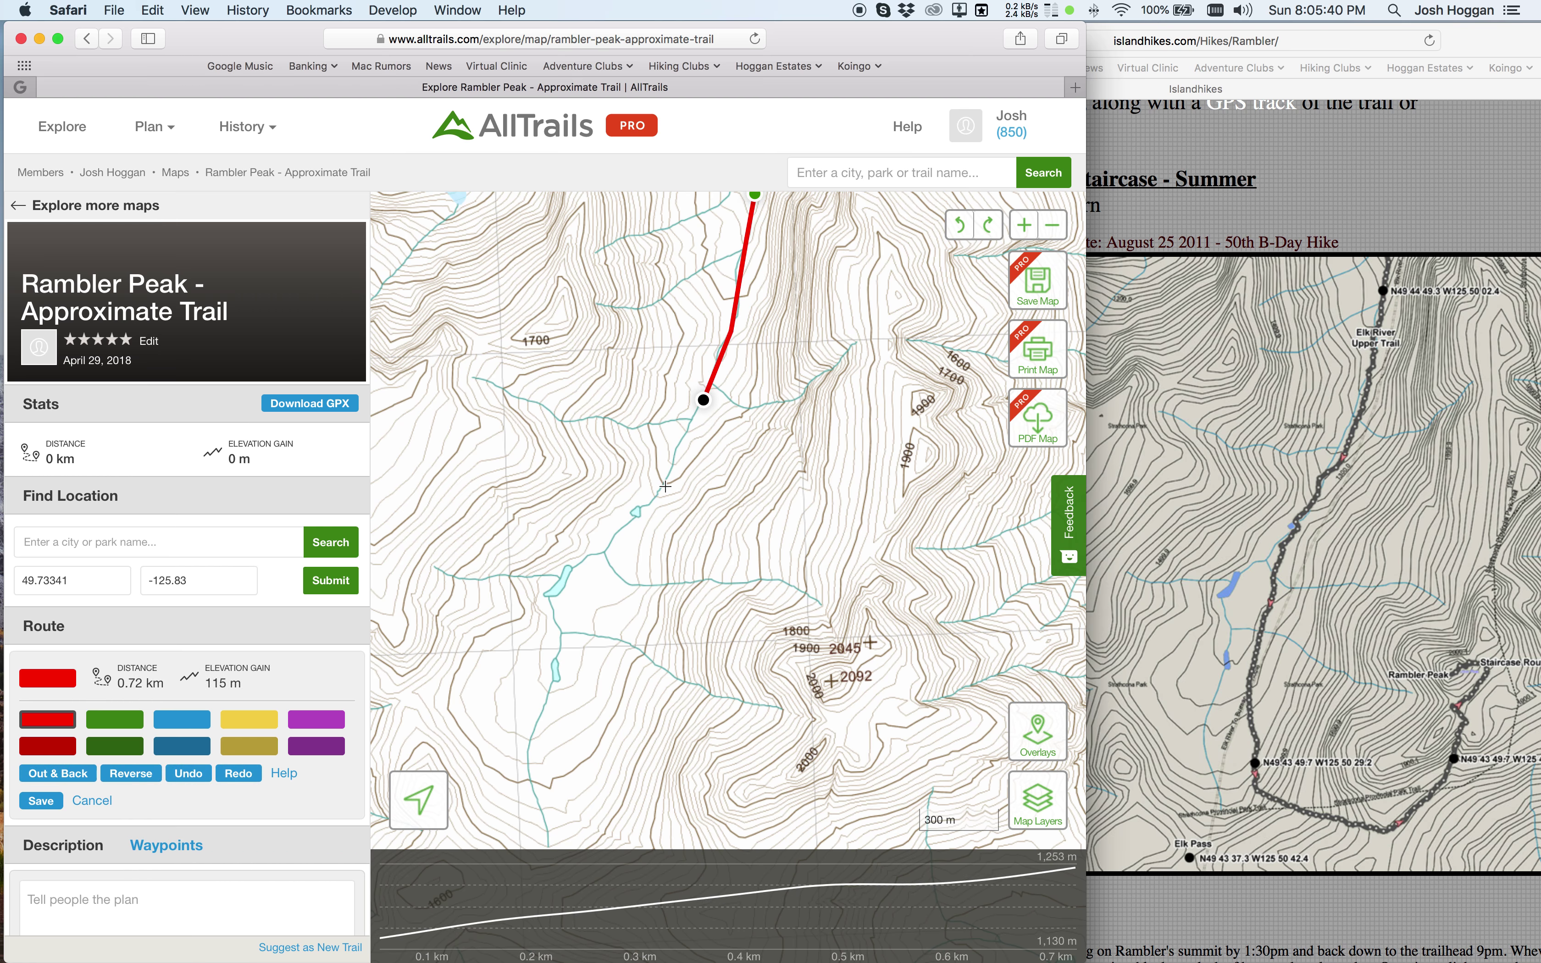
pyautogui.click(644, 506)
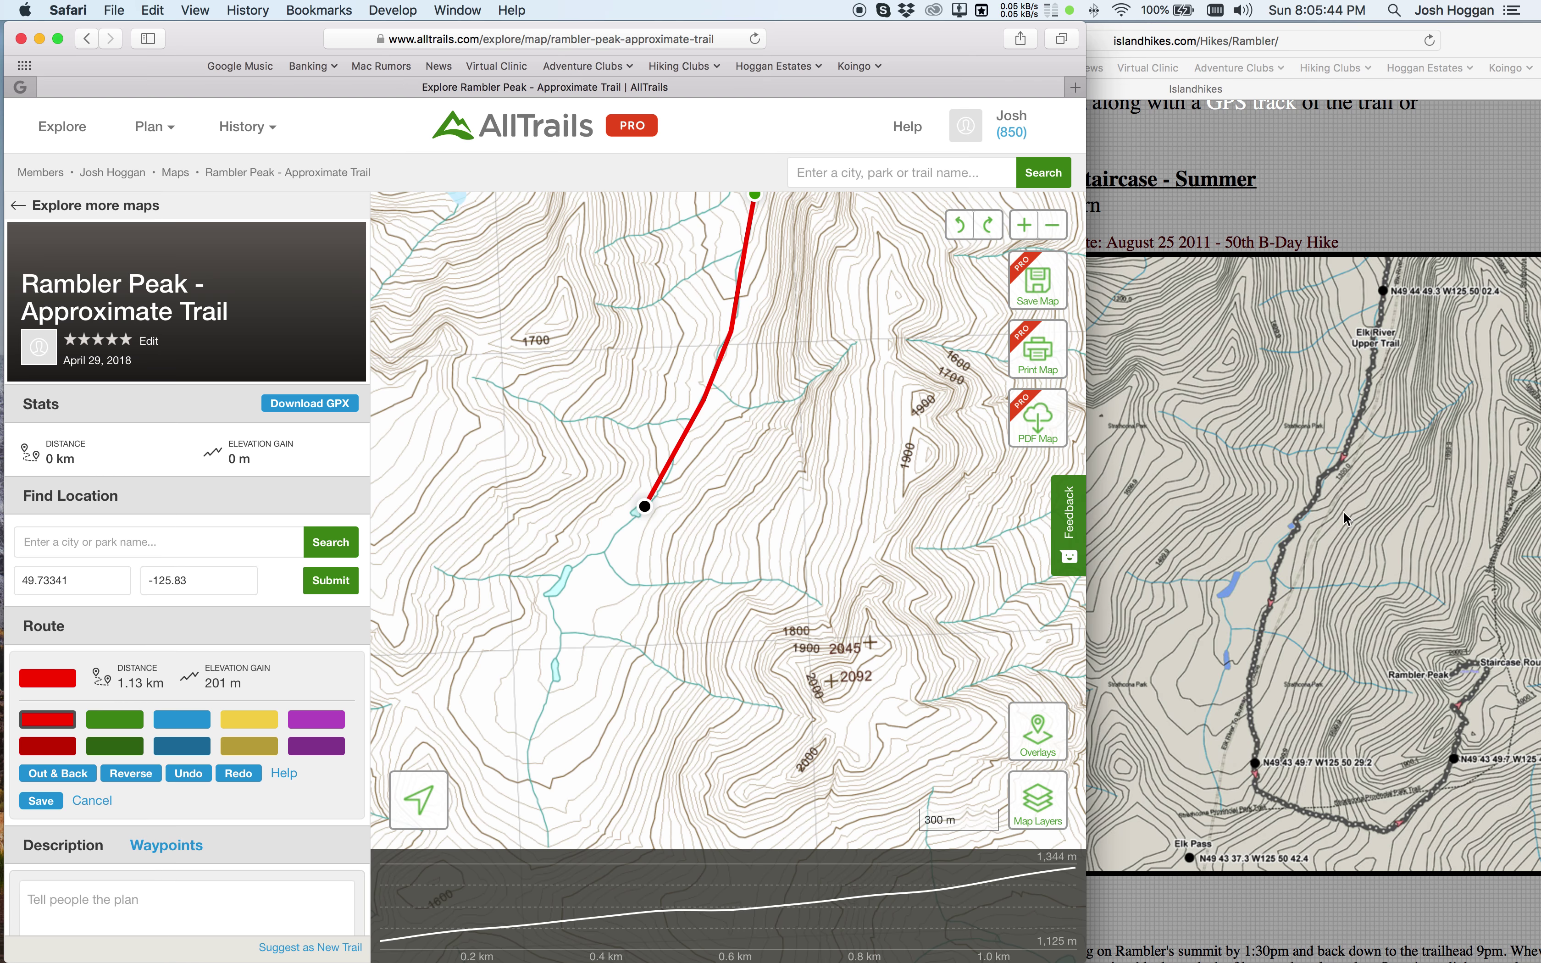
# - Extend the red route south past the ponds to the bend below them, bringing it to about 2.26 km
pyautogui.scroll(-1, 1246, 674)
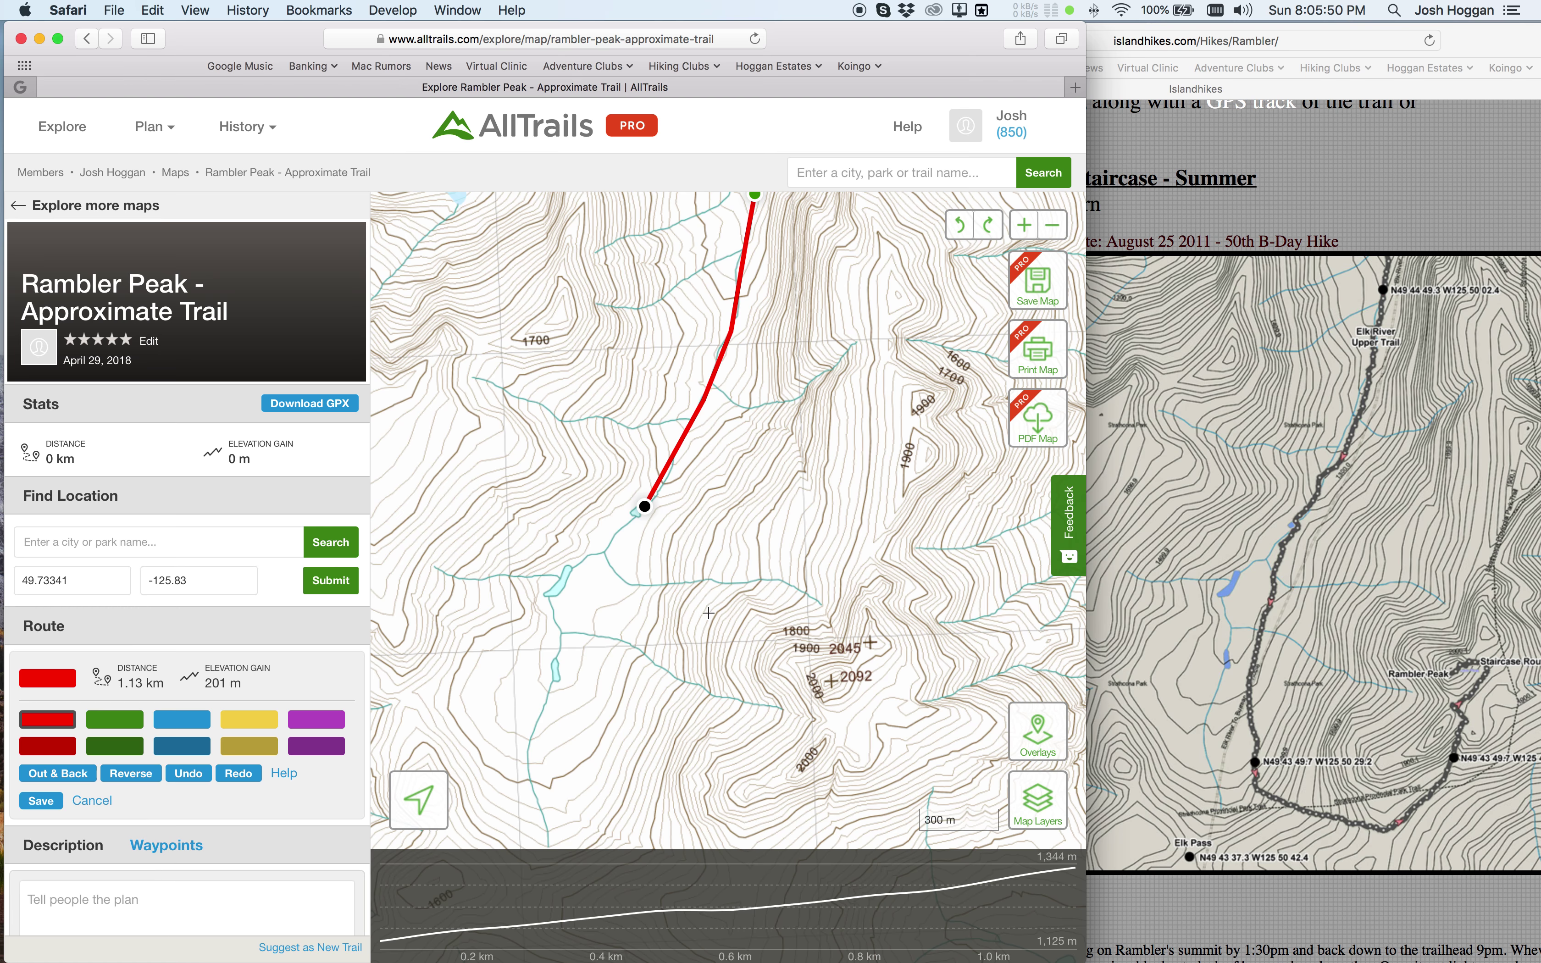
pyautogui.click(632, 591)
pyautogui.click(579, 688)
pyautogui.moveTo(578, 689); pyautogui.dragTo(618, 536)
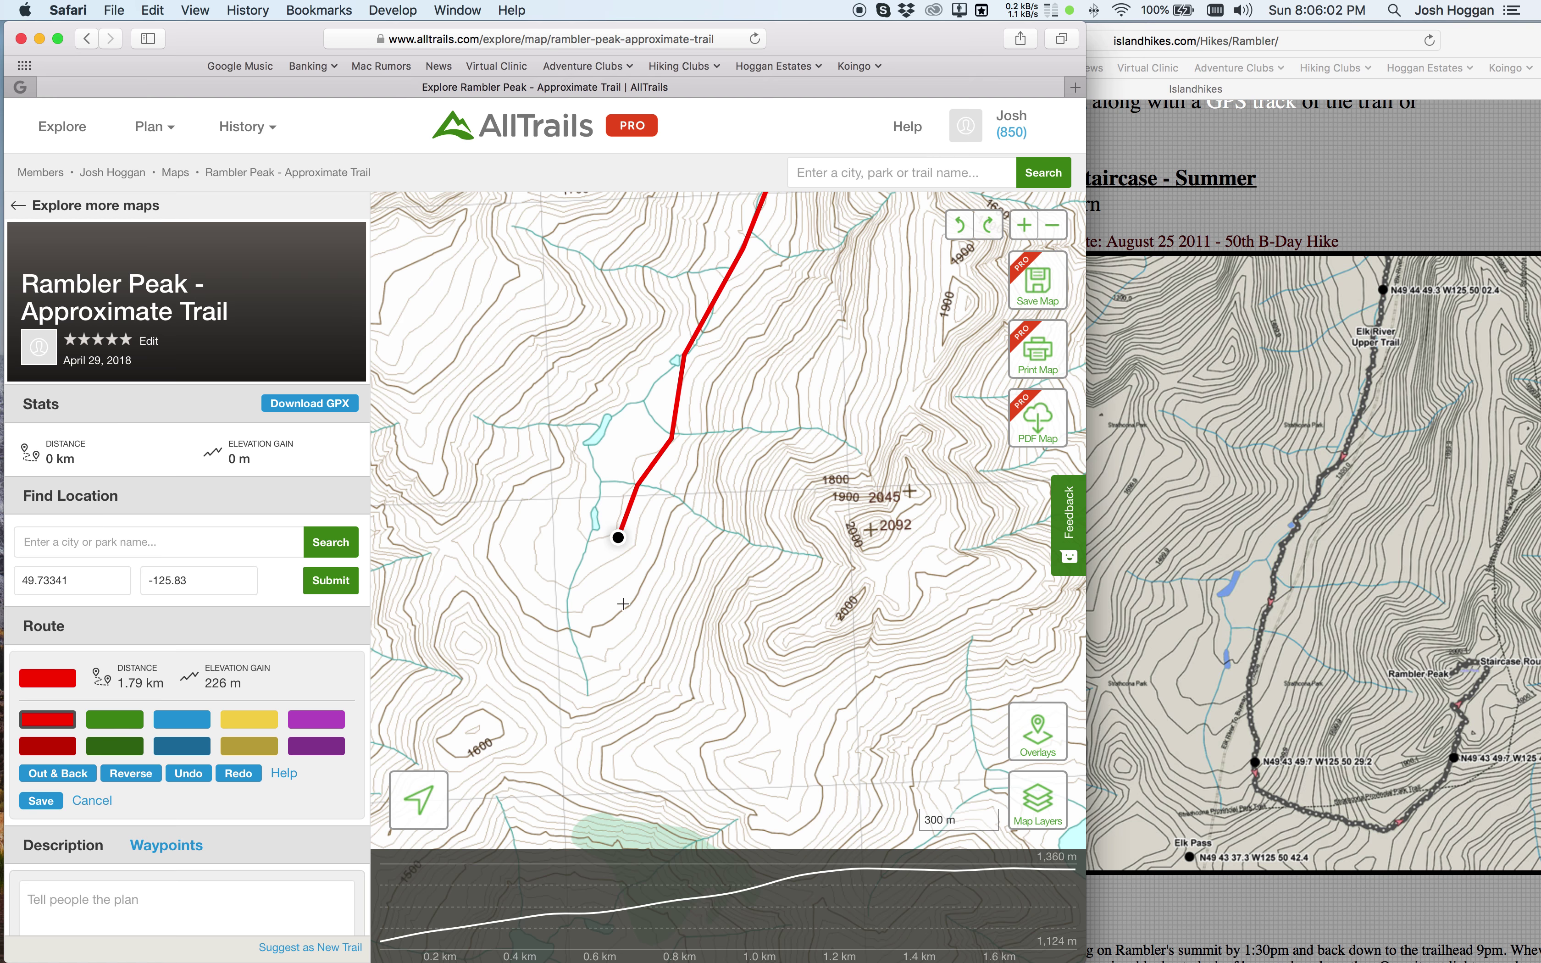
pyautogui.click(609, 632)
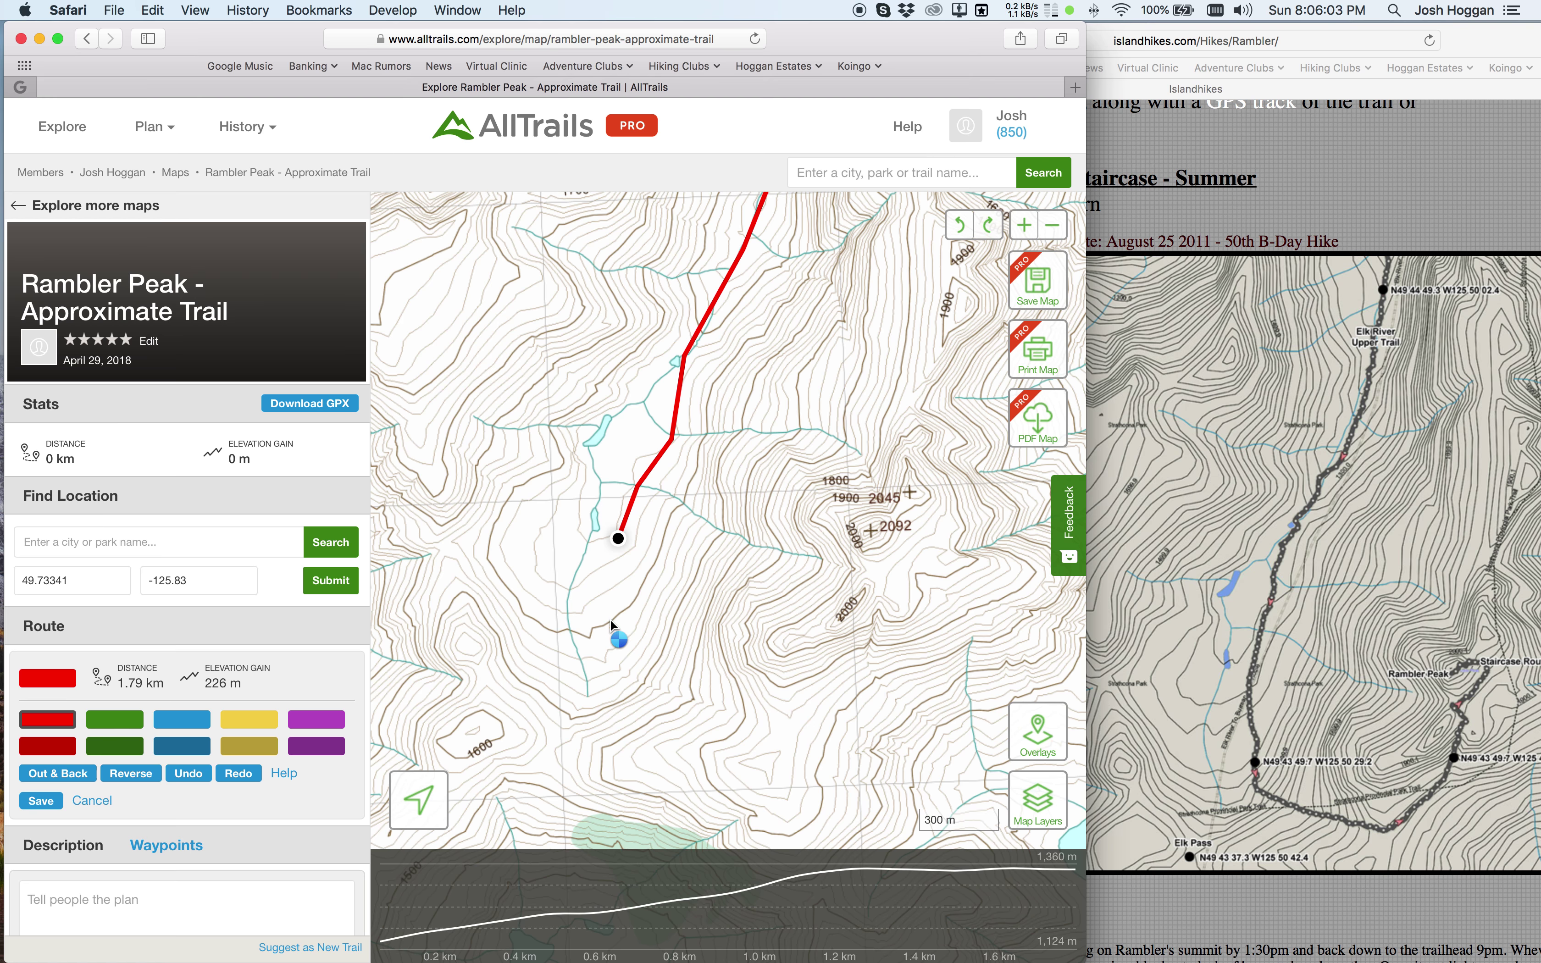
pyautogui.click(627, 669)
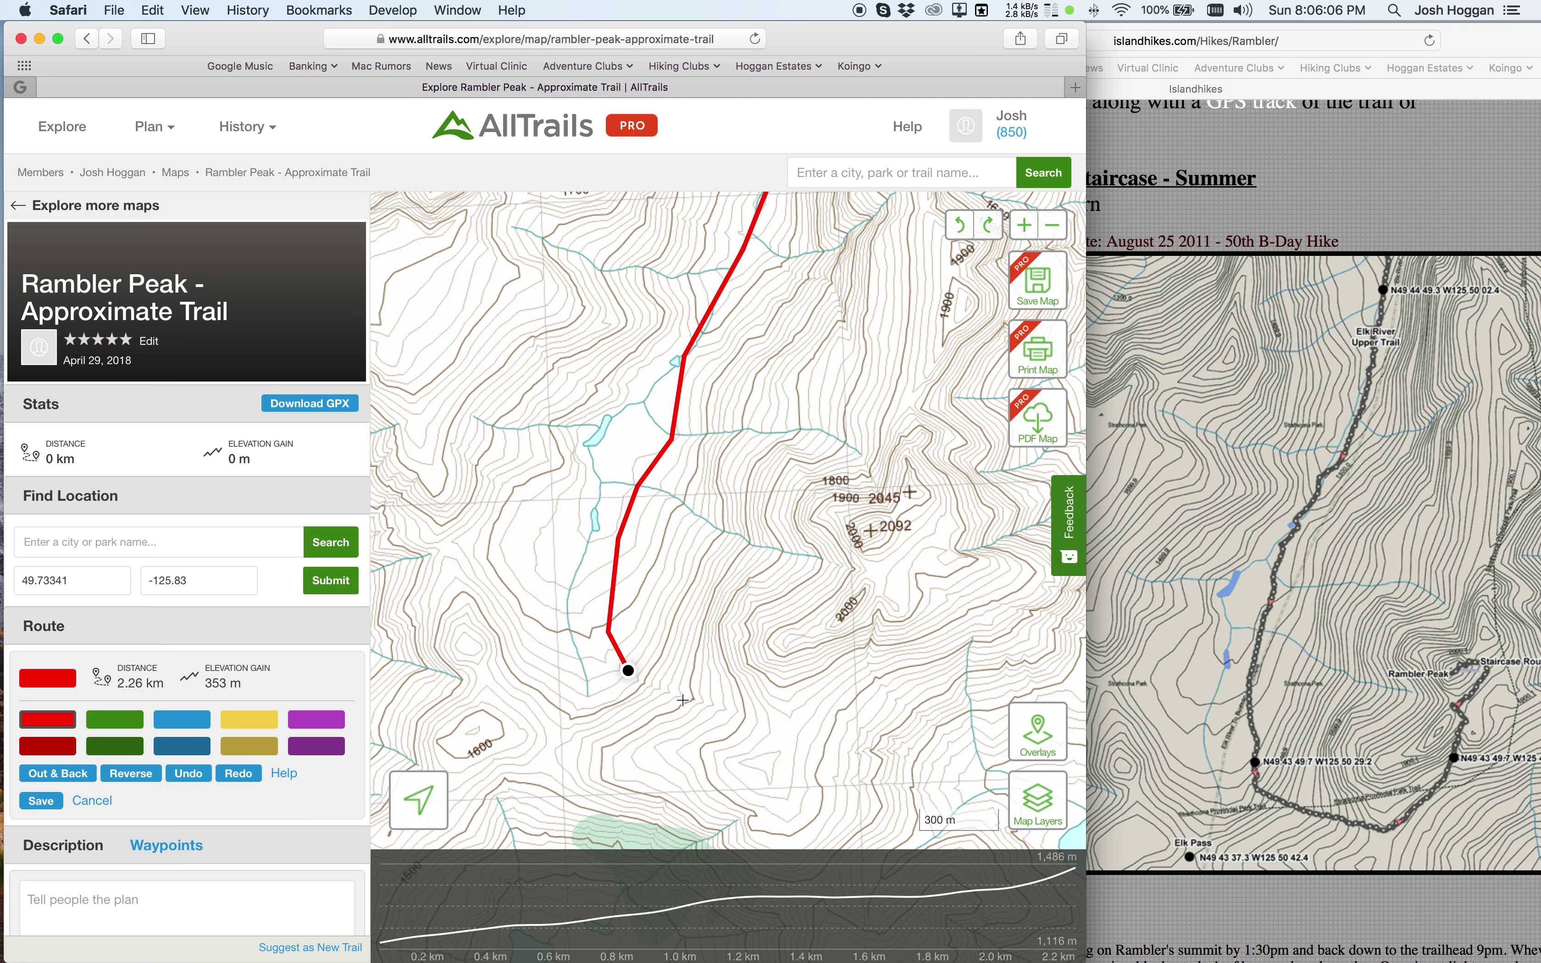
# - Trace the route southeast around the foot of Rambler Peak and north up its south side, to about 3.37 km
pyautogui.click(718, 708)
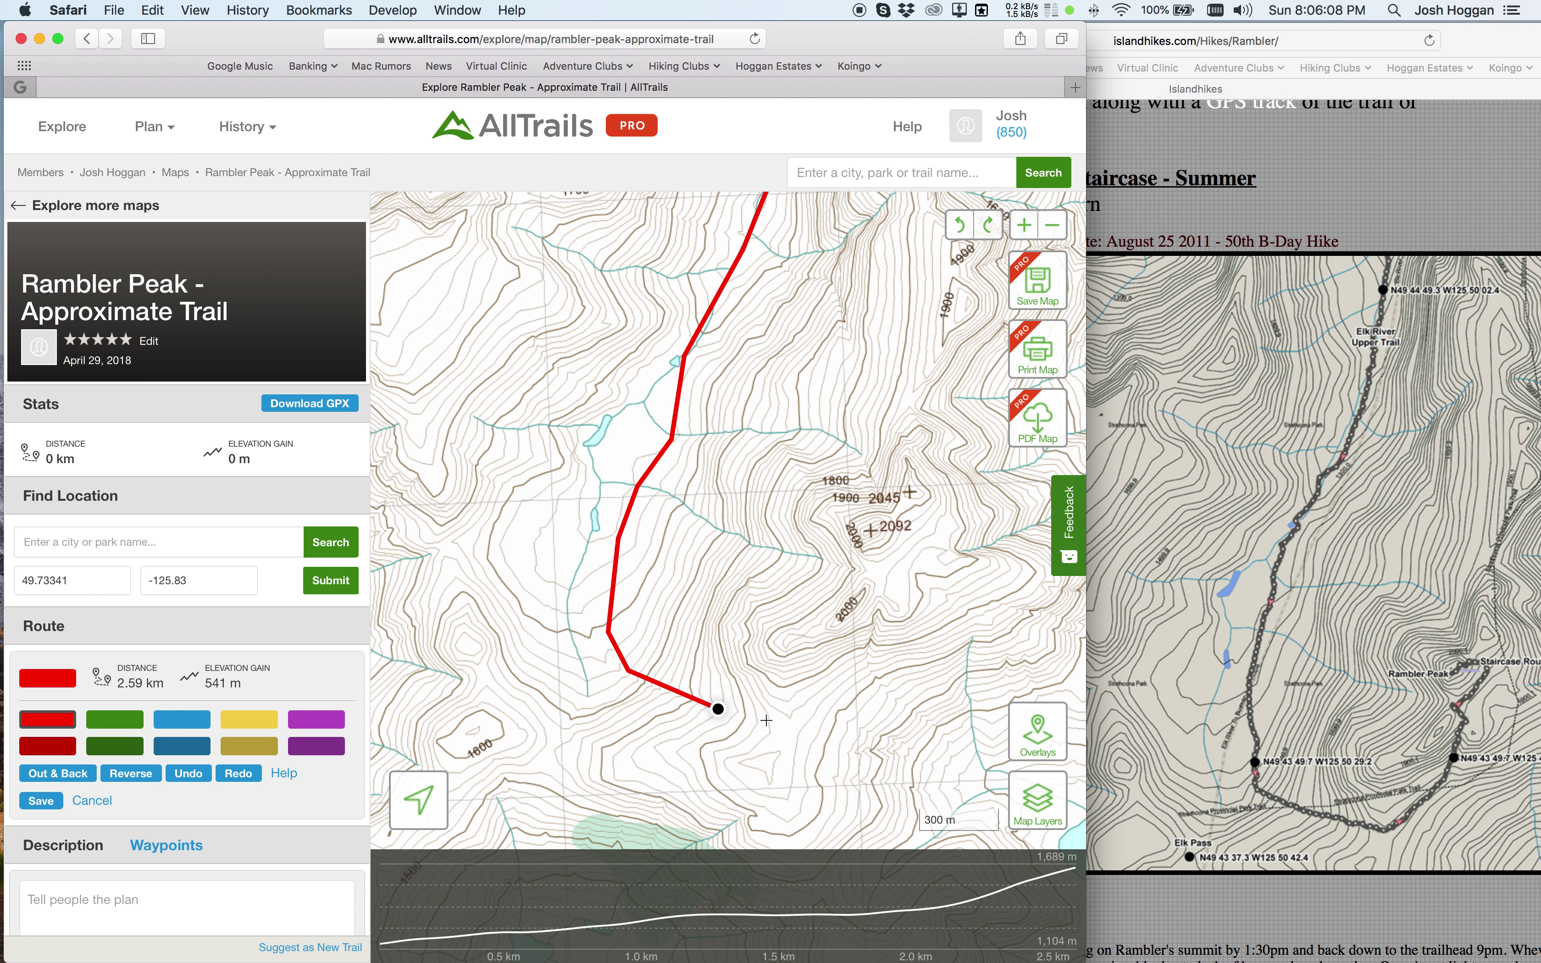
pyautogui.click(767, 719)
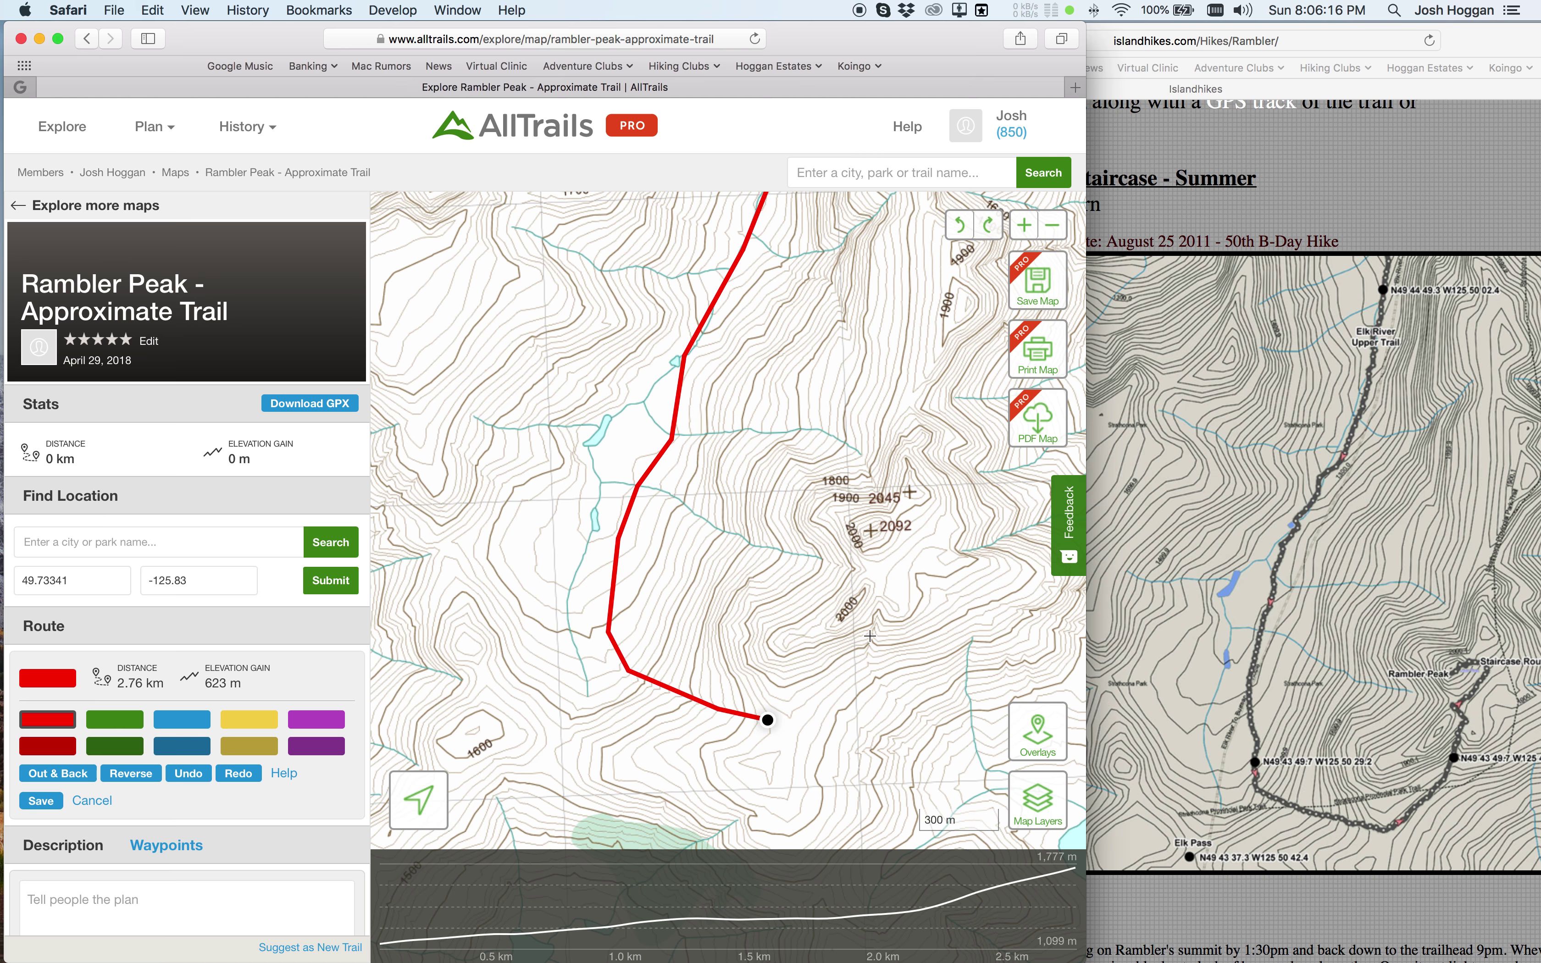
pyautogui.click(823, 699)
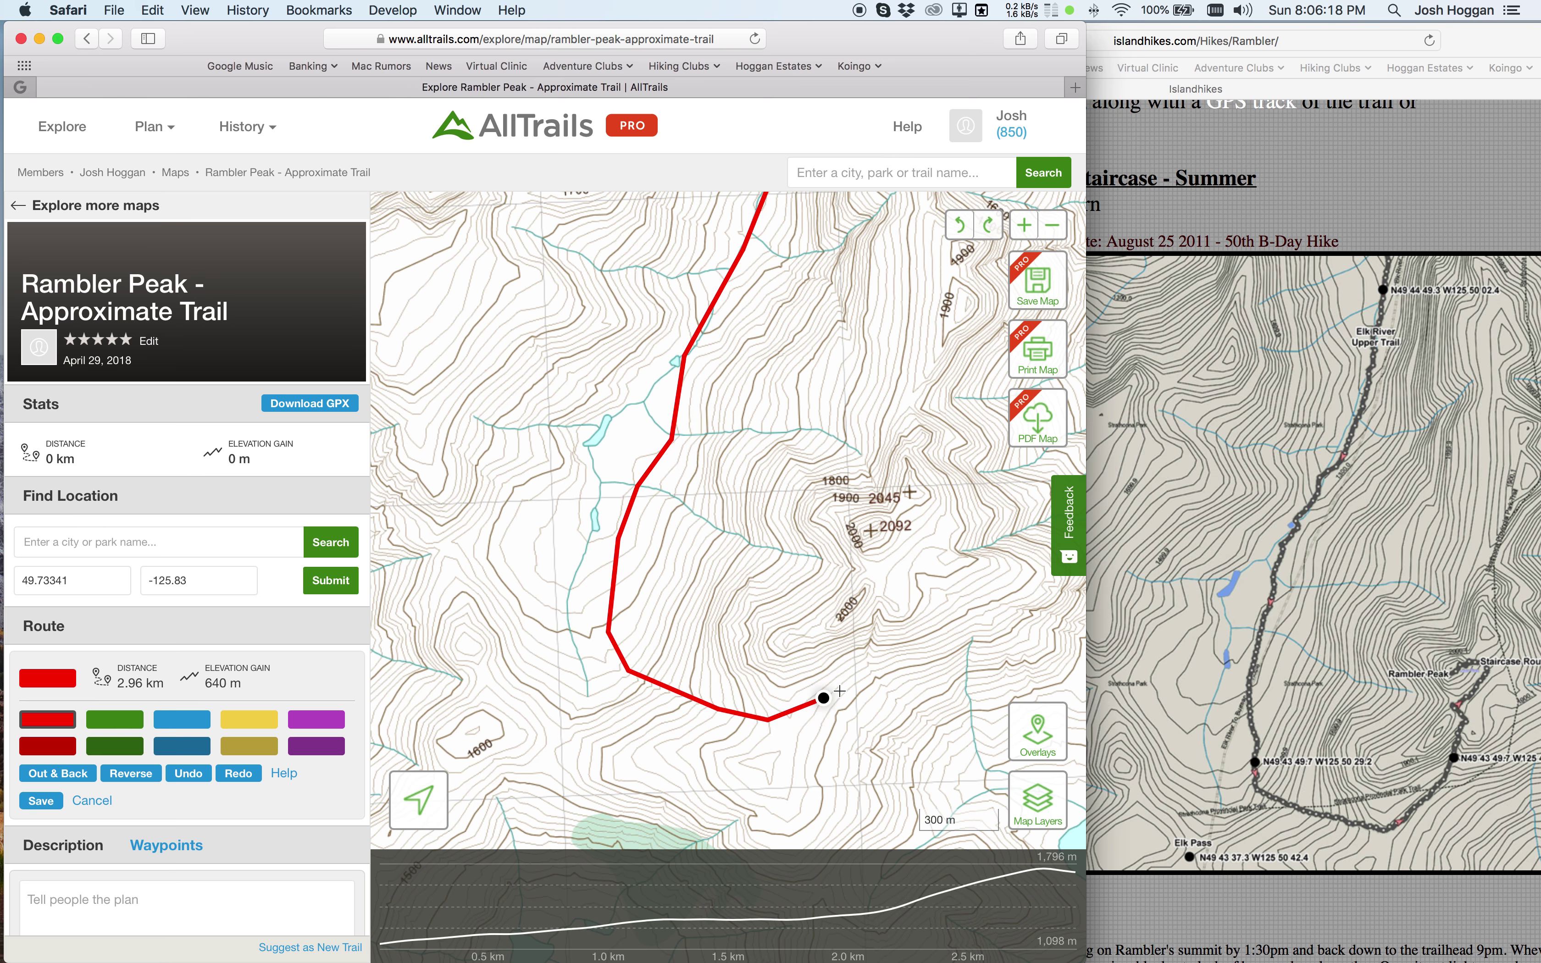
pyautogui.click(874, 673)
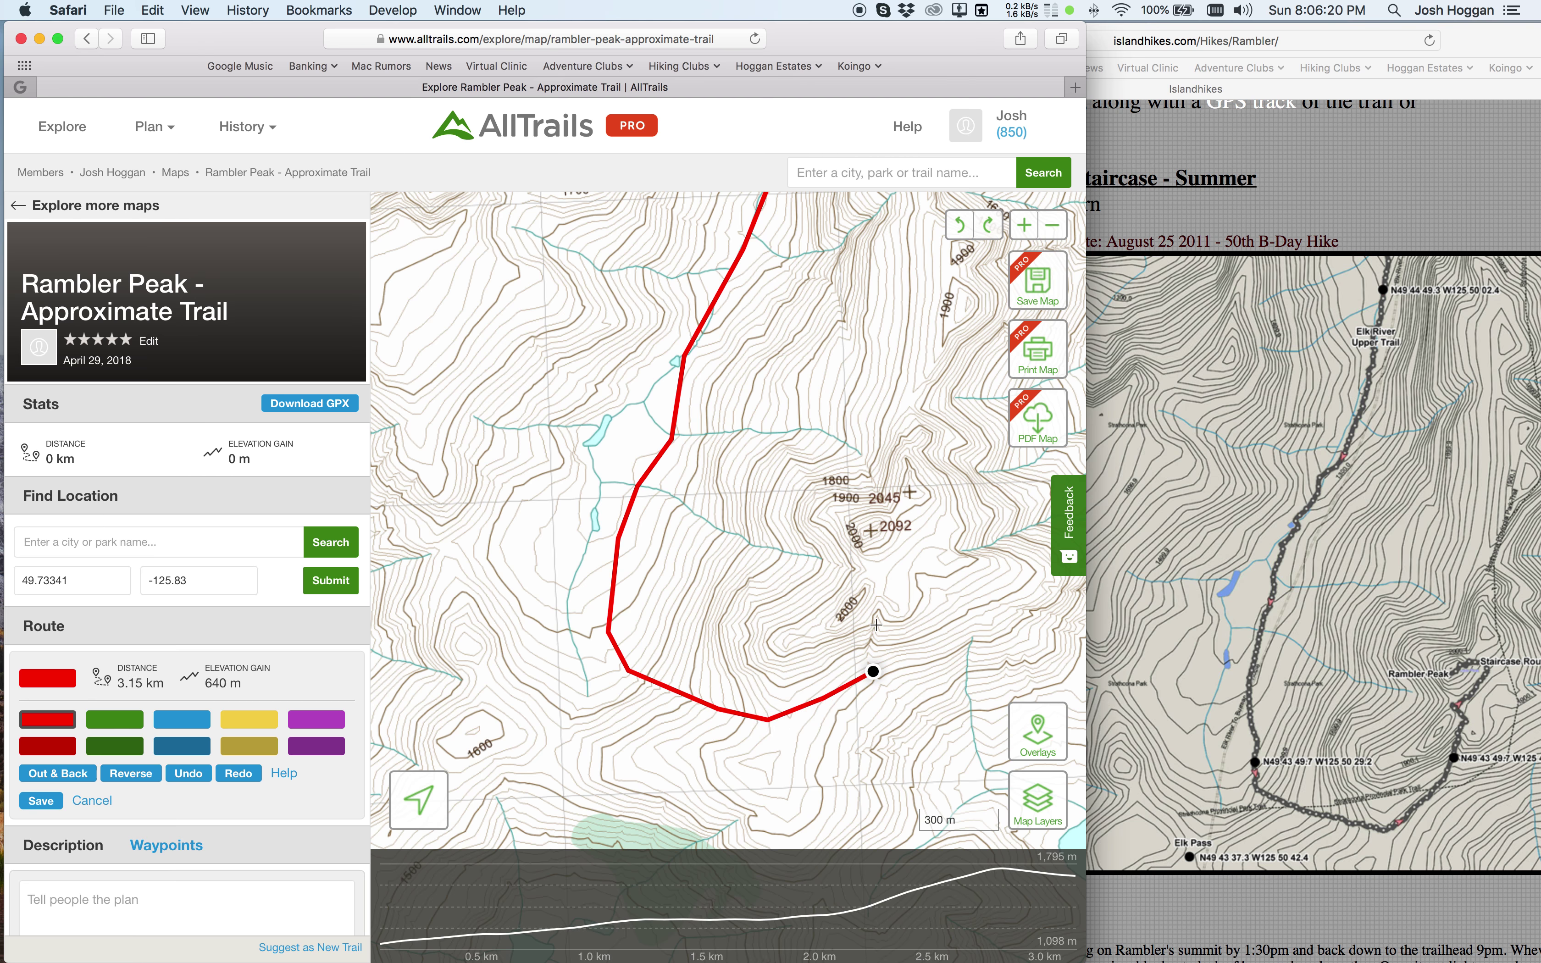
pyautogui.click(878, 607)
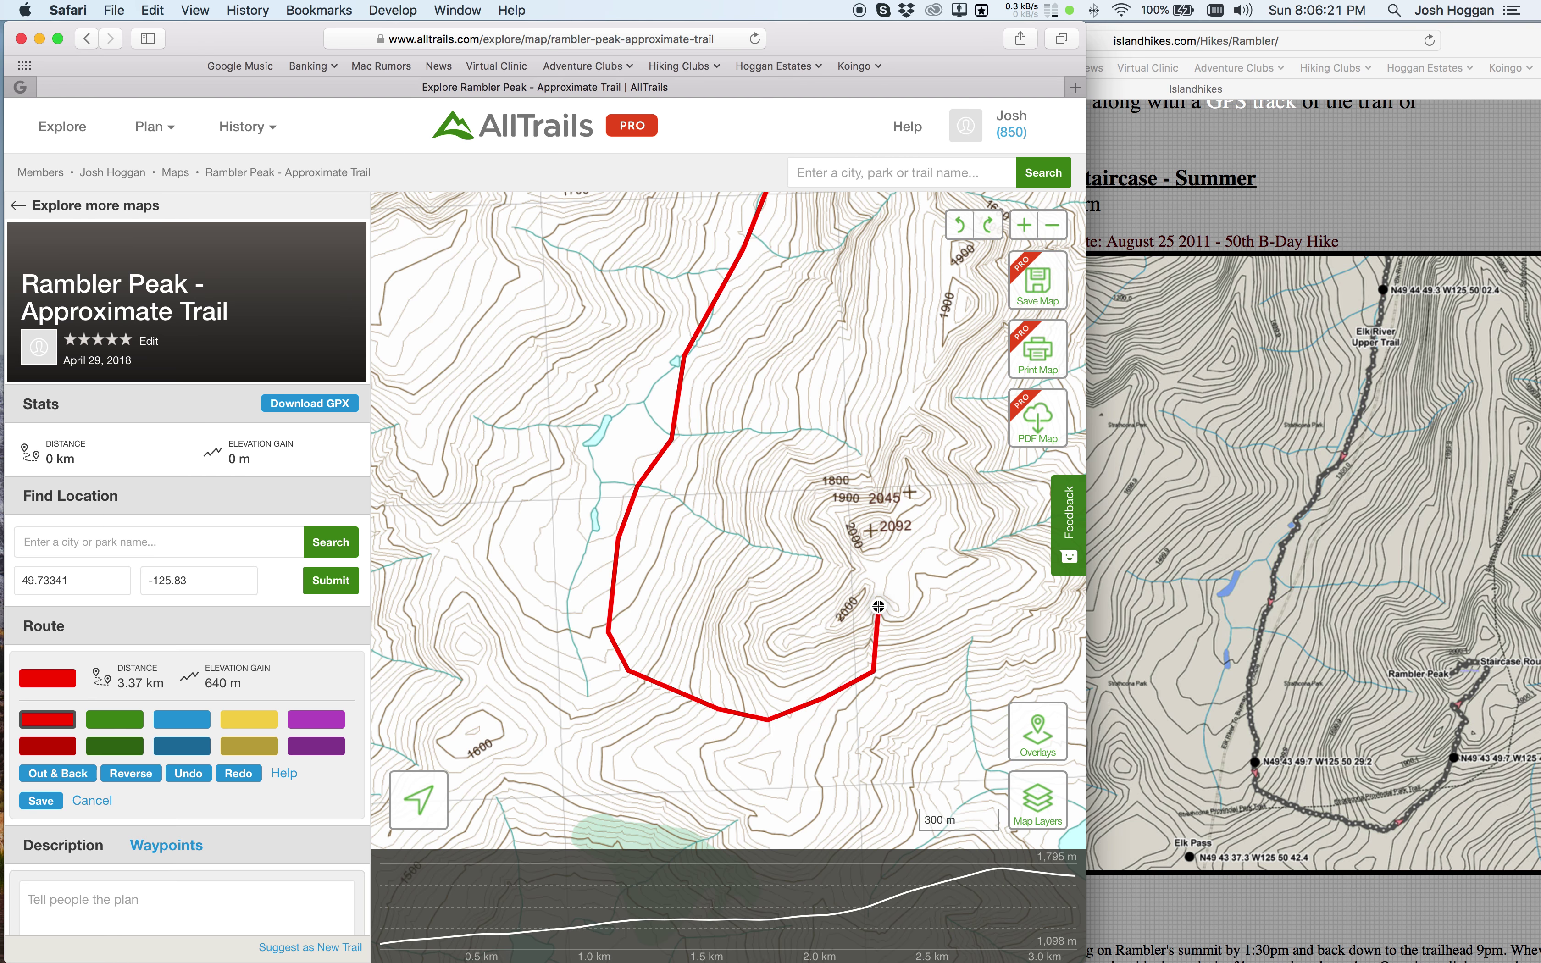
# - Continue the route up and around the east side of Rambler Peak, ending at the 2092 summit at about 4.01 km
pyautogui.click(869, 581)
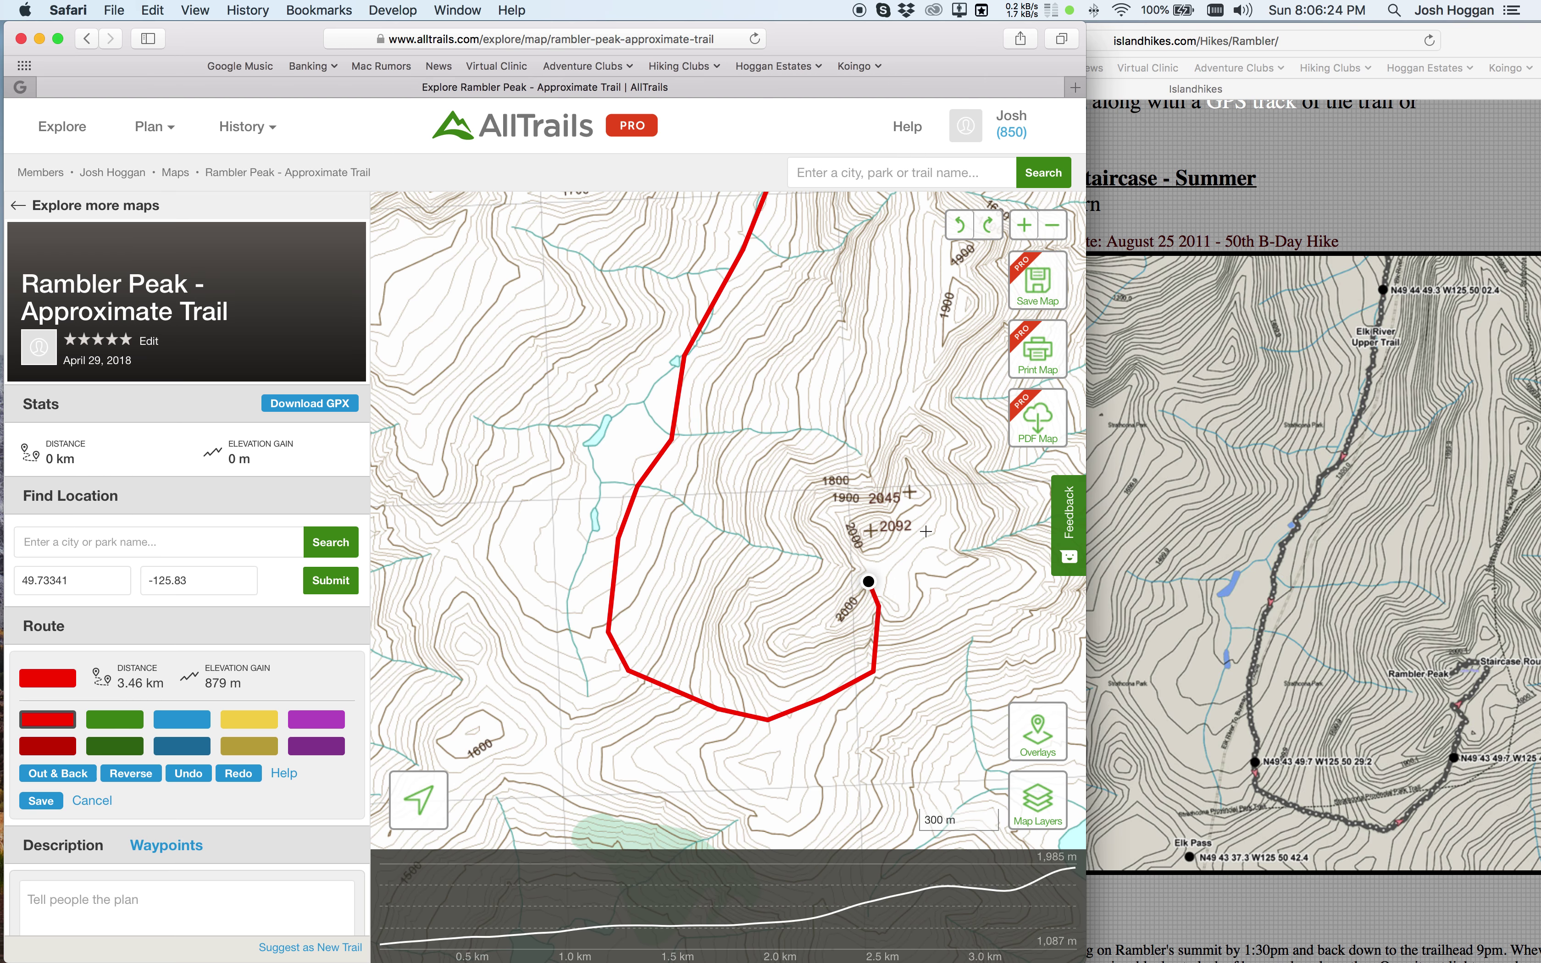
pyautogui.click(916, 530)
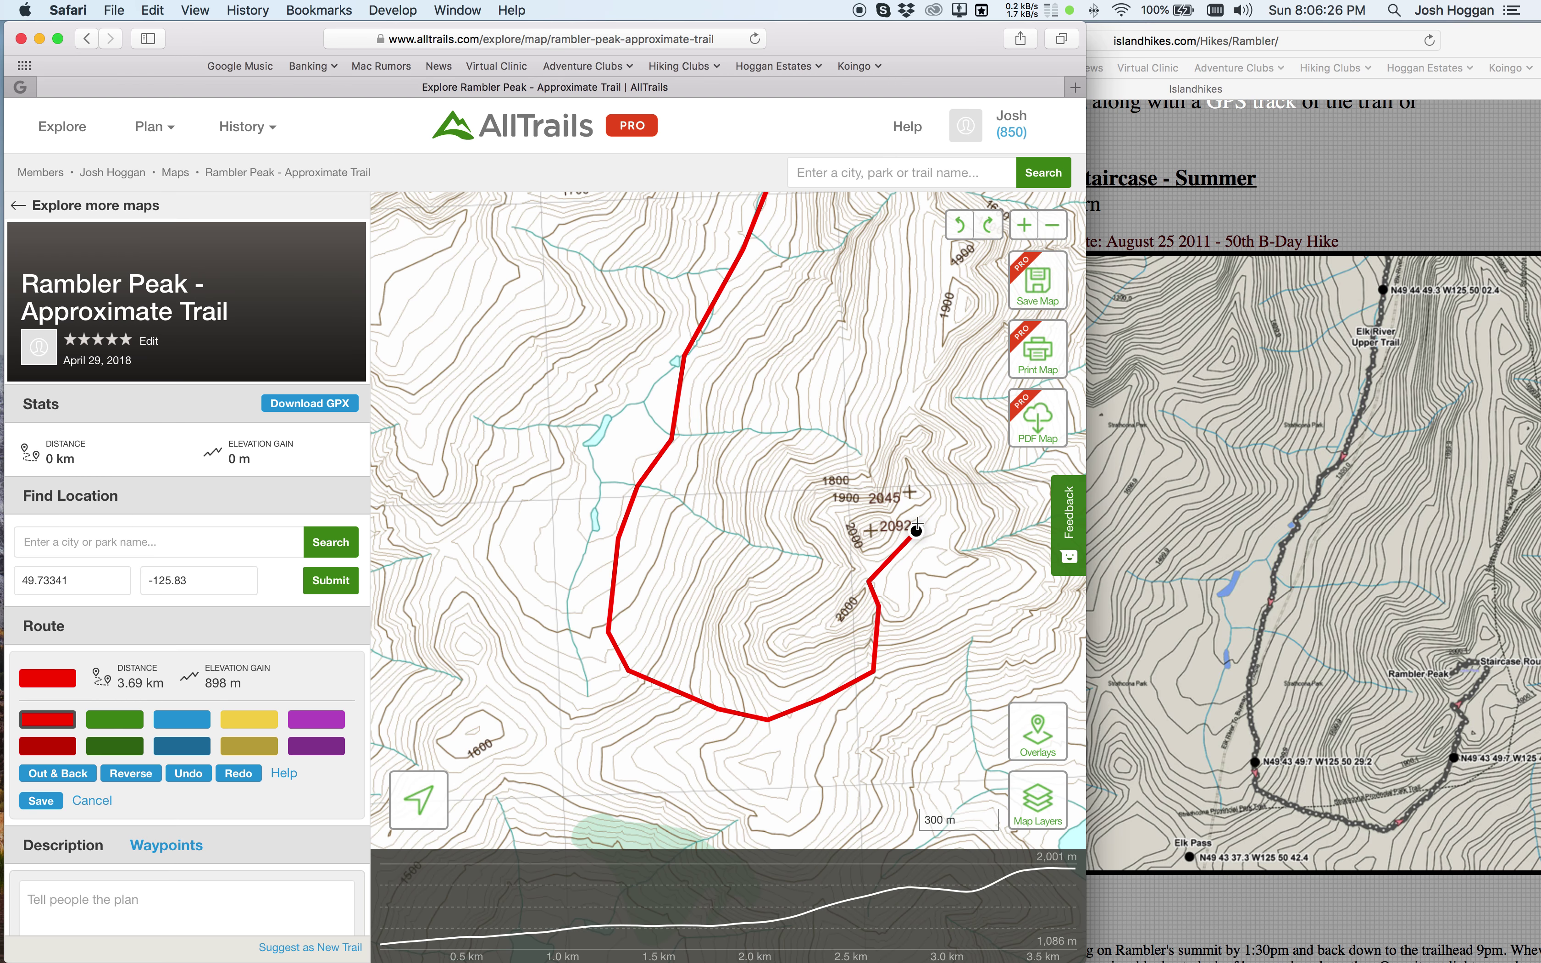
pyautogui.click(917, 508)
pyautogui.click(899, 504)
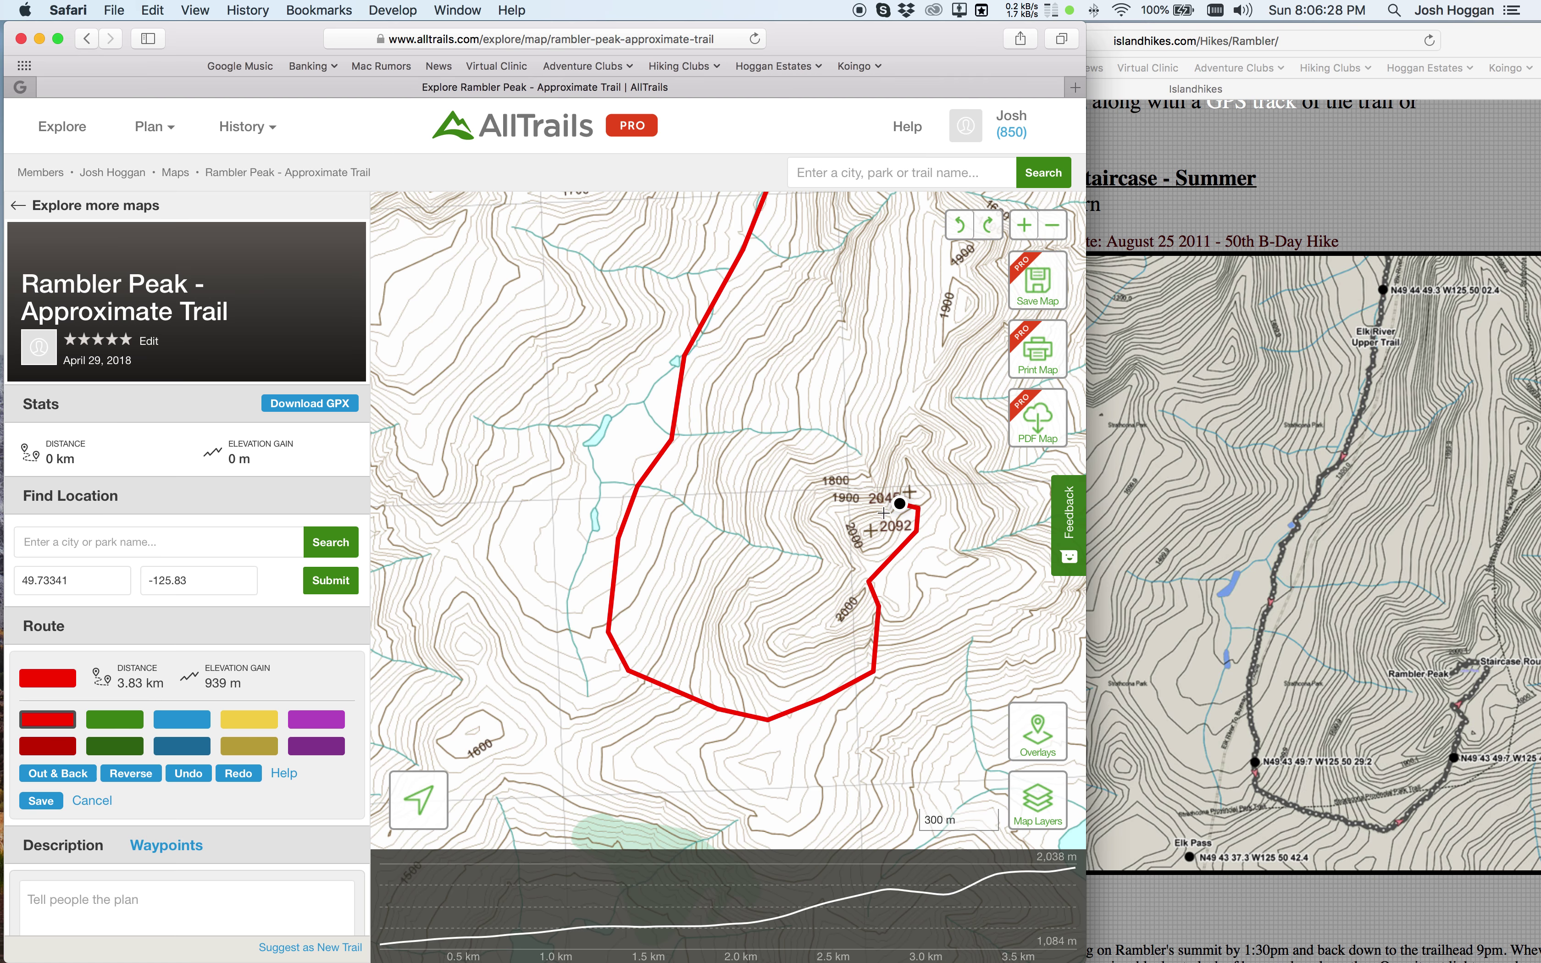
pyautogui.click(871, 516)
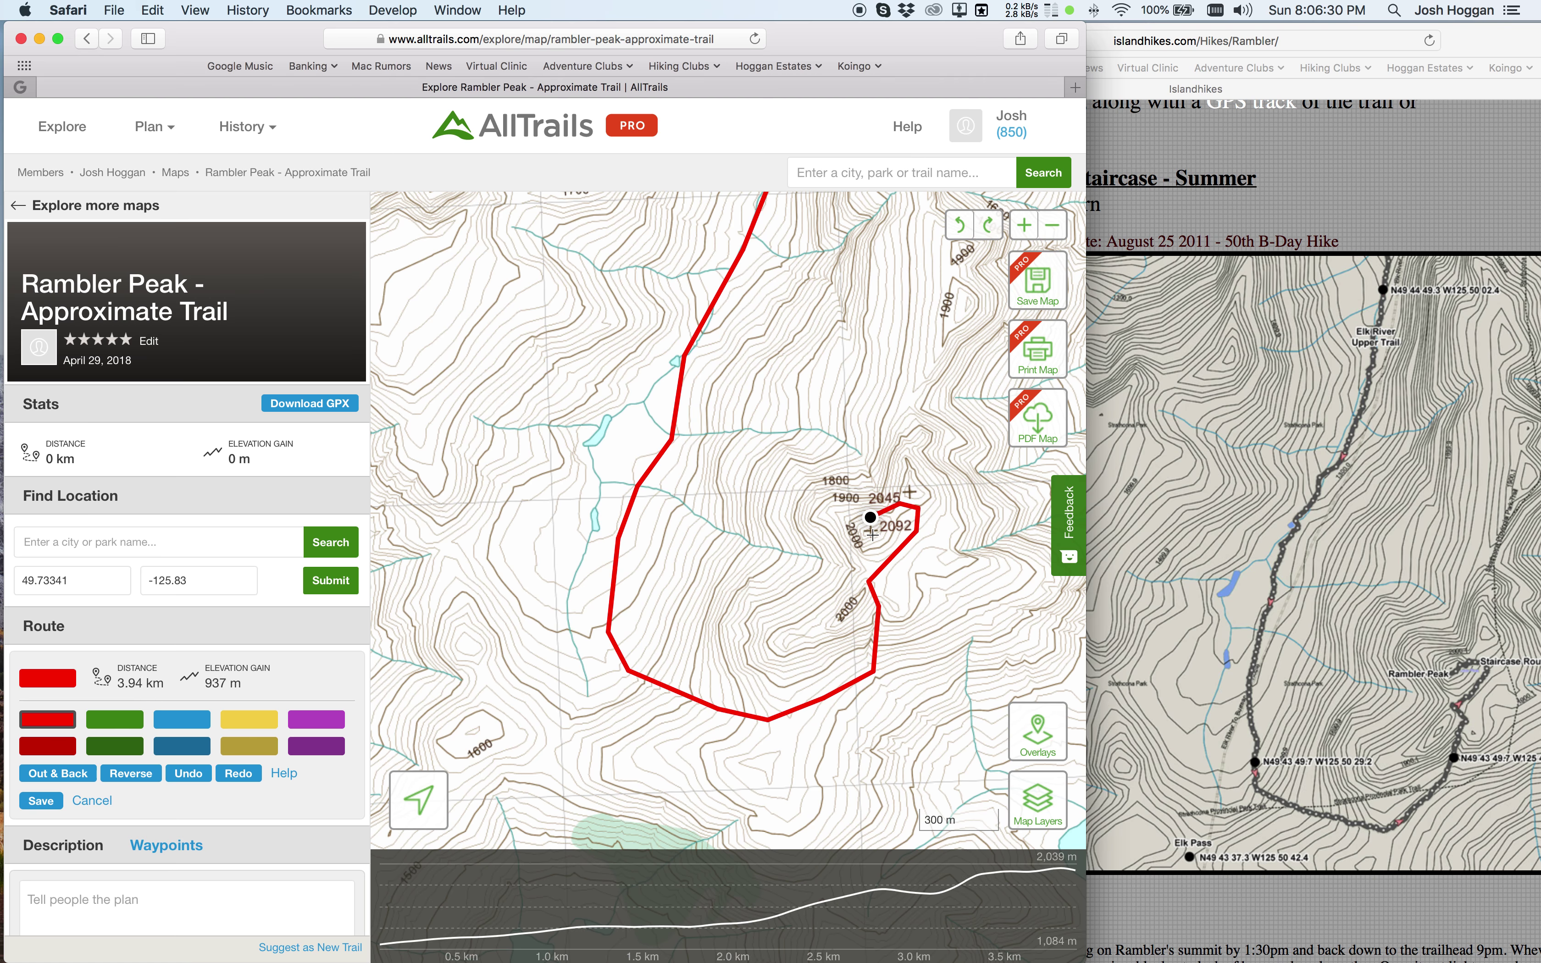
pyautogui.click(871, 534)
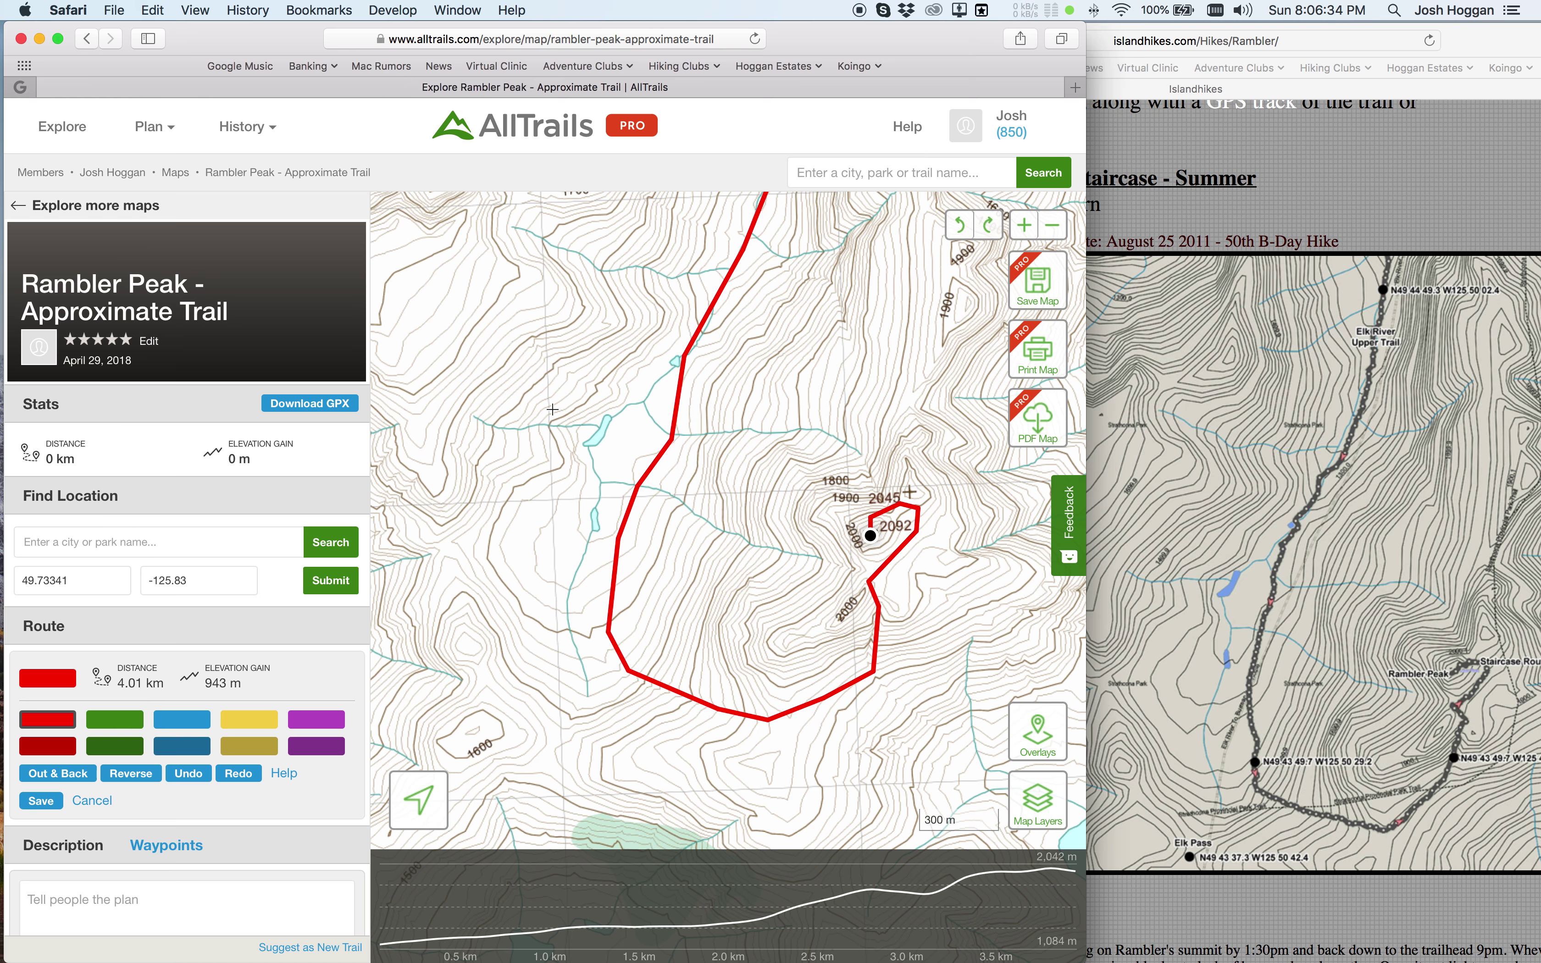
# - Add a waypoint titled "Top" at the route's summit end and save it
pyautogui.click(167, 845)
pyautogui.scroll(-1, 308, 834)
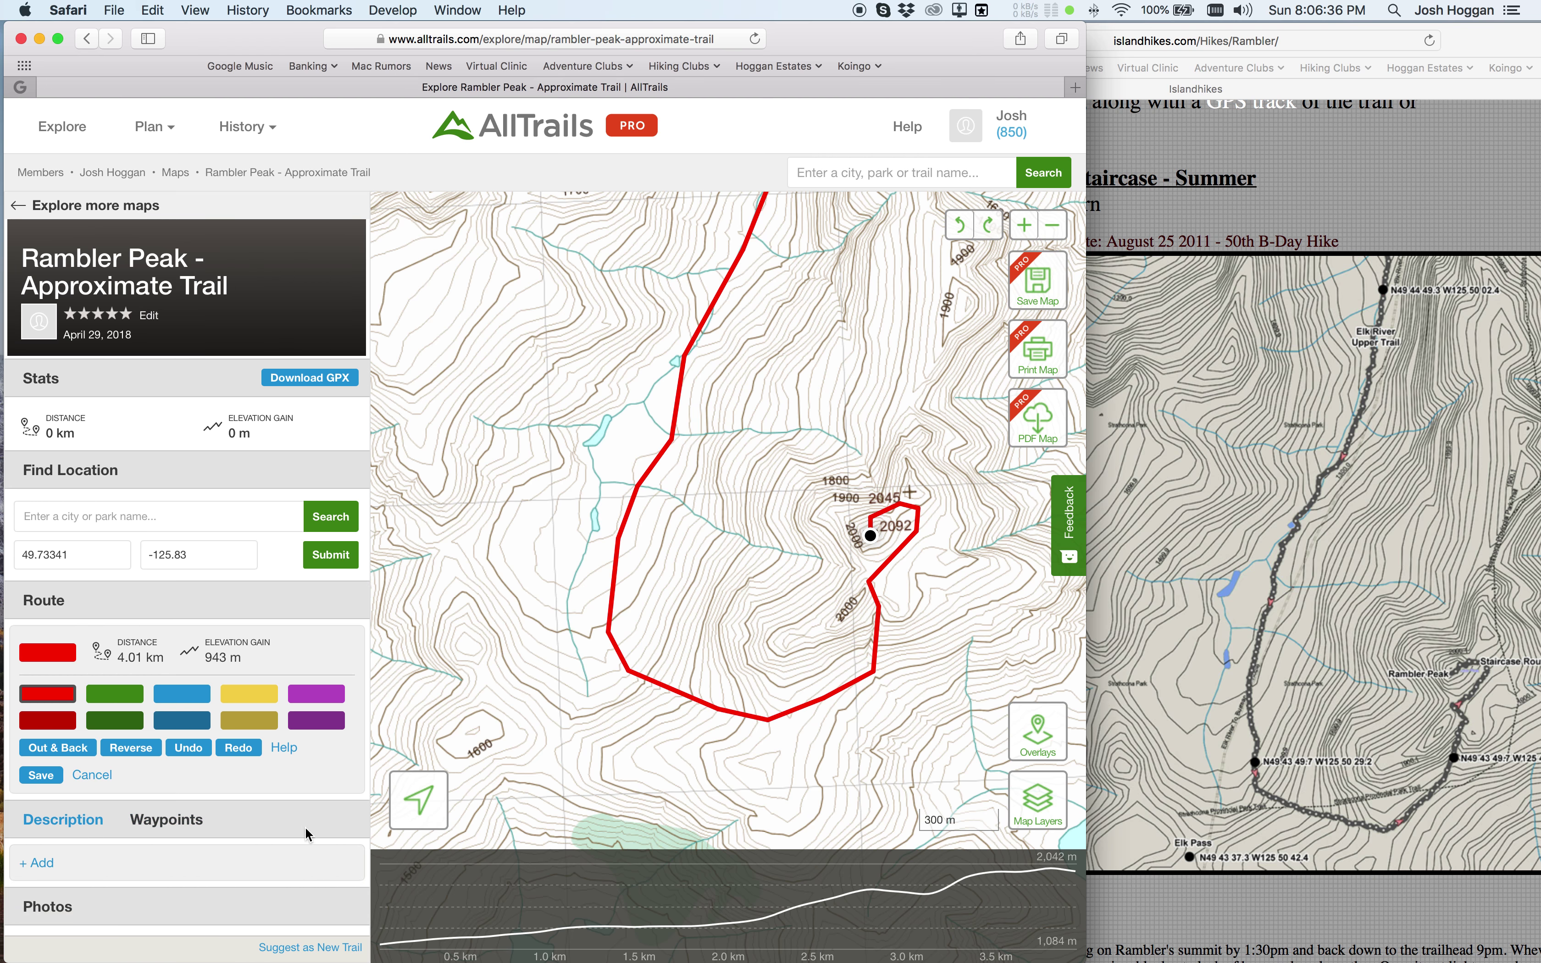
pyautogui.scroll(-3, 308, 835)
pyautogui.click(43, 693)
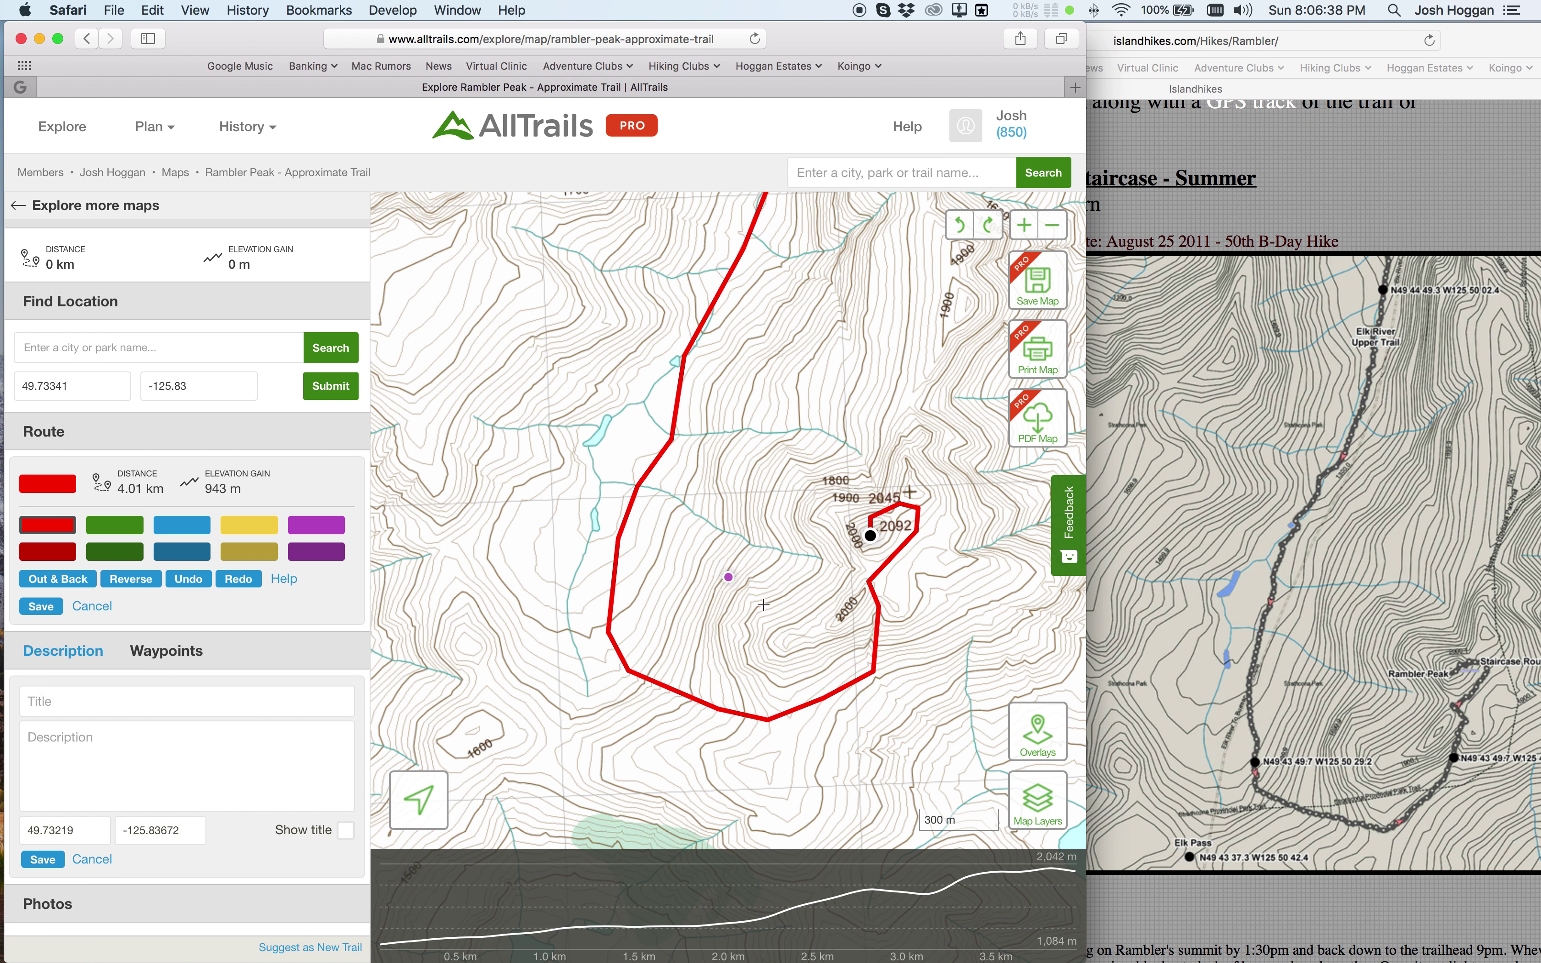
pyautogui.moveTo(728, 577); pyautogui.dragTo(870, 535)
pyautogui.click(186, 700)
pyautogui.write('Top')
pyautogui.click(33, 862)
# - Add a waypoint titled "Trailhead" at the route's northern start point and save it
pyautogui.moveTo(827, 345); pyautogui.dragTo(810, 649)
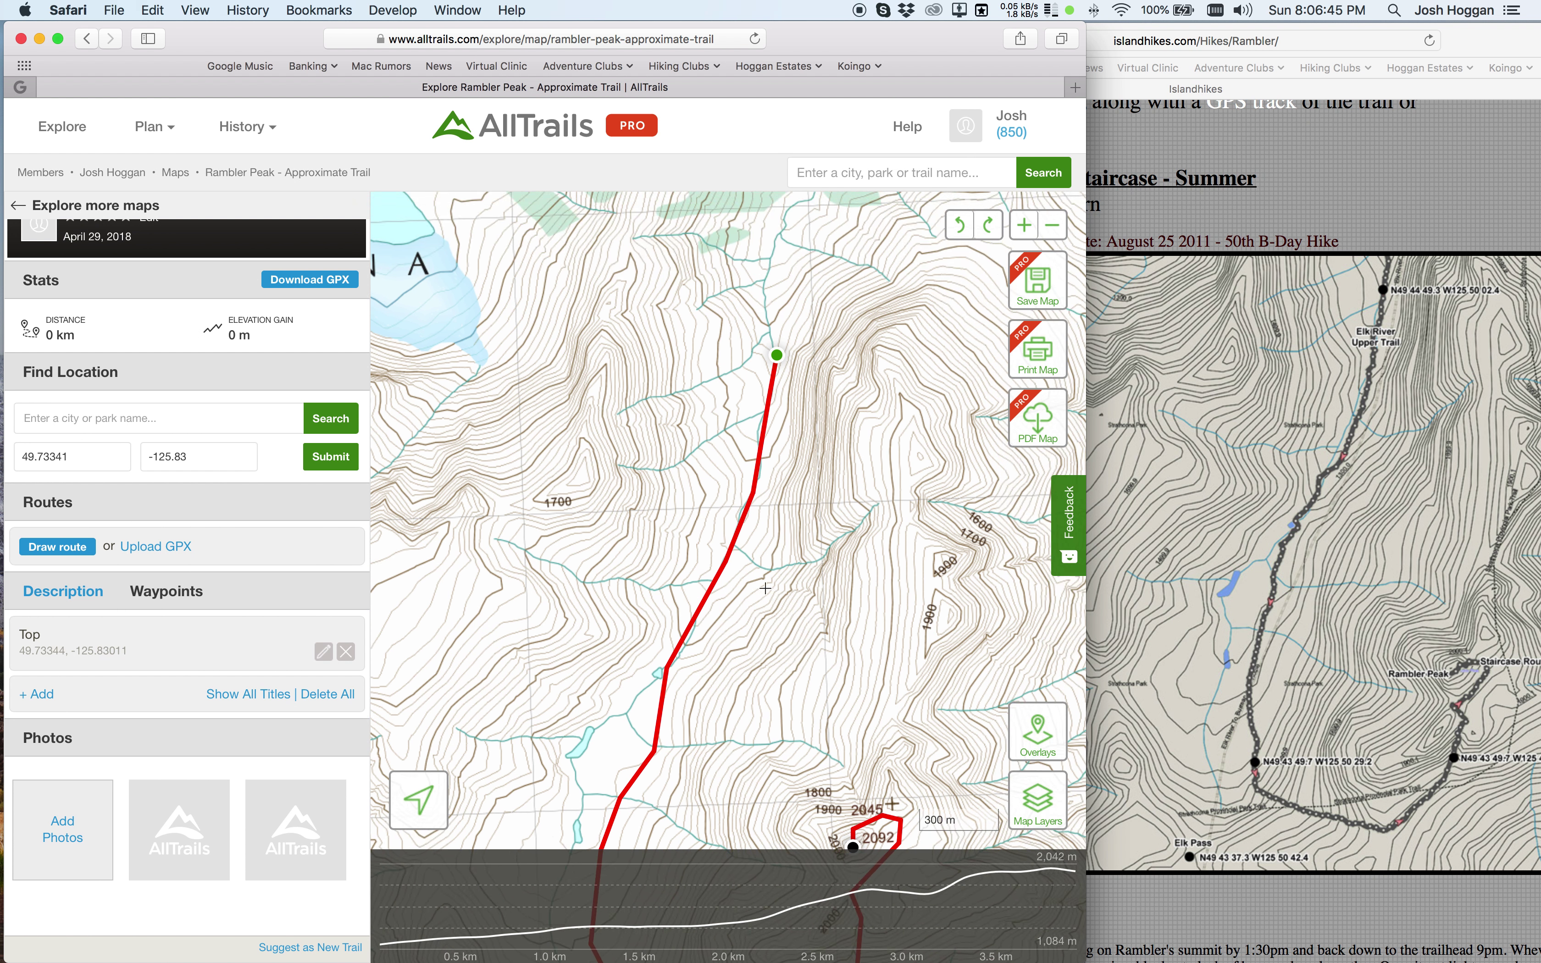
pyautogui.click(48, 690)
pyautogui.moveTo(728, 577); pyautogui.dragTo(775, 354)
pyautogui.click(105, 700)
pyautogui.write('Trailhead')
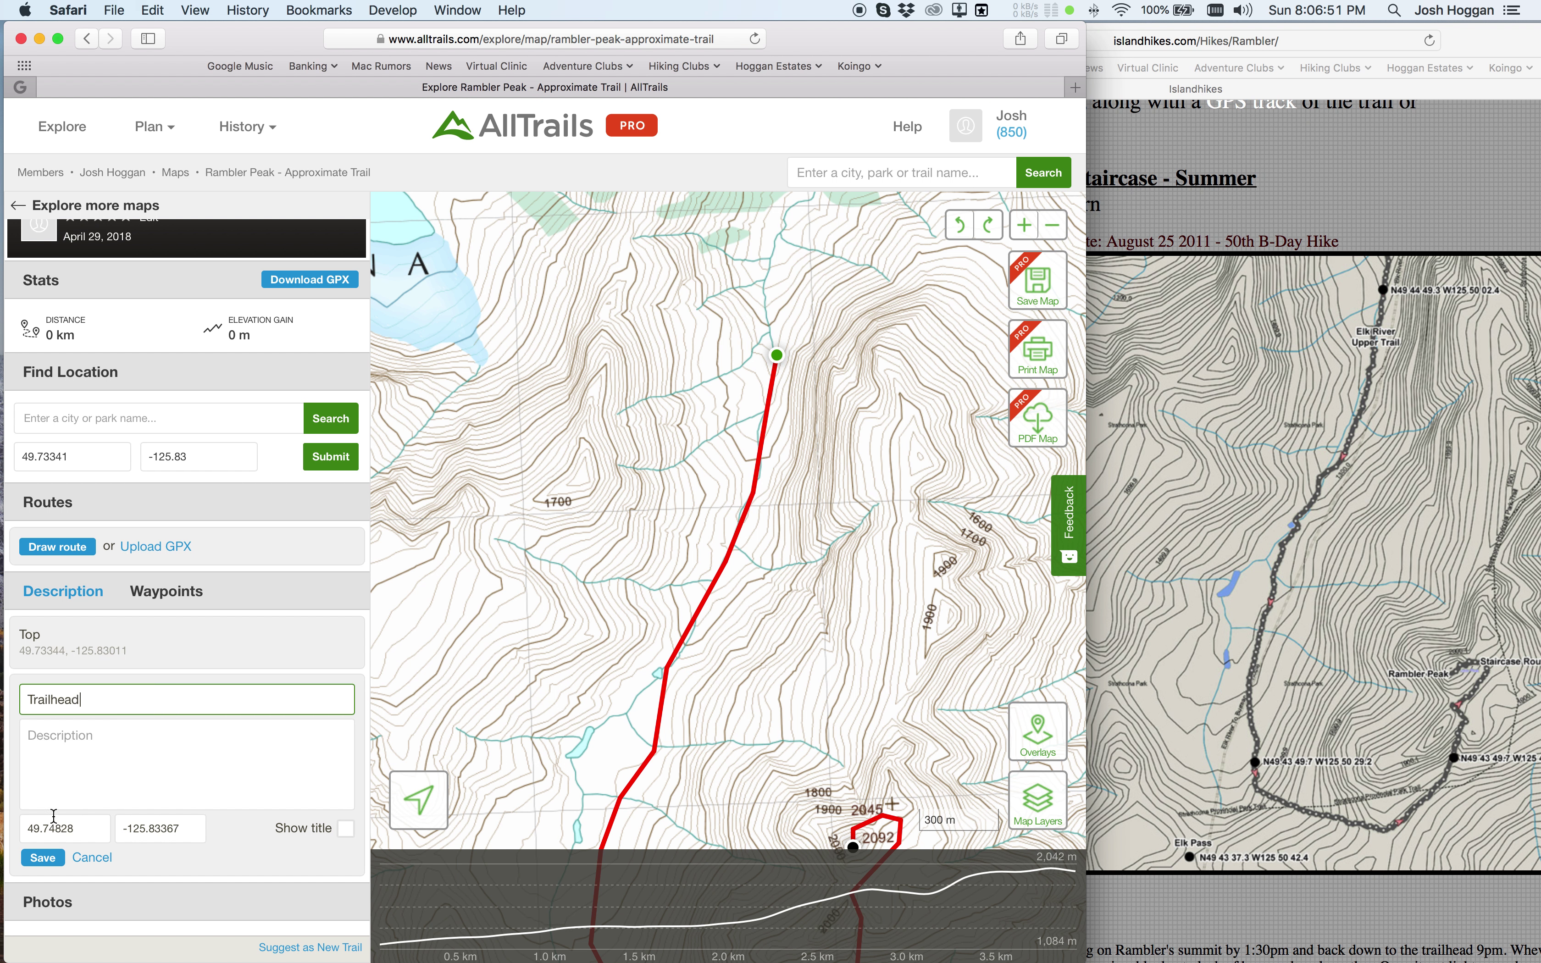
pyautogui.click(39, 858)
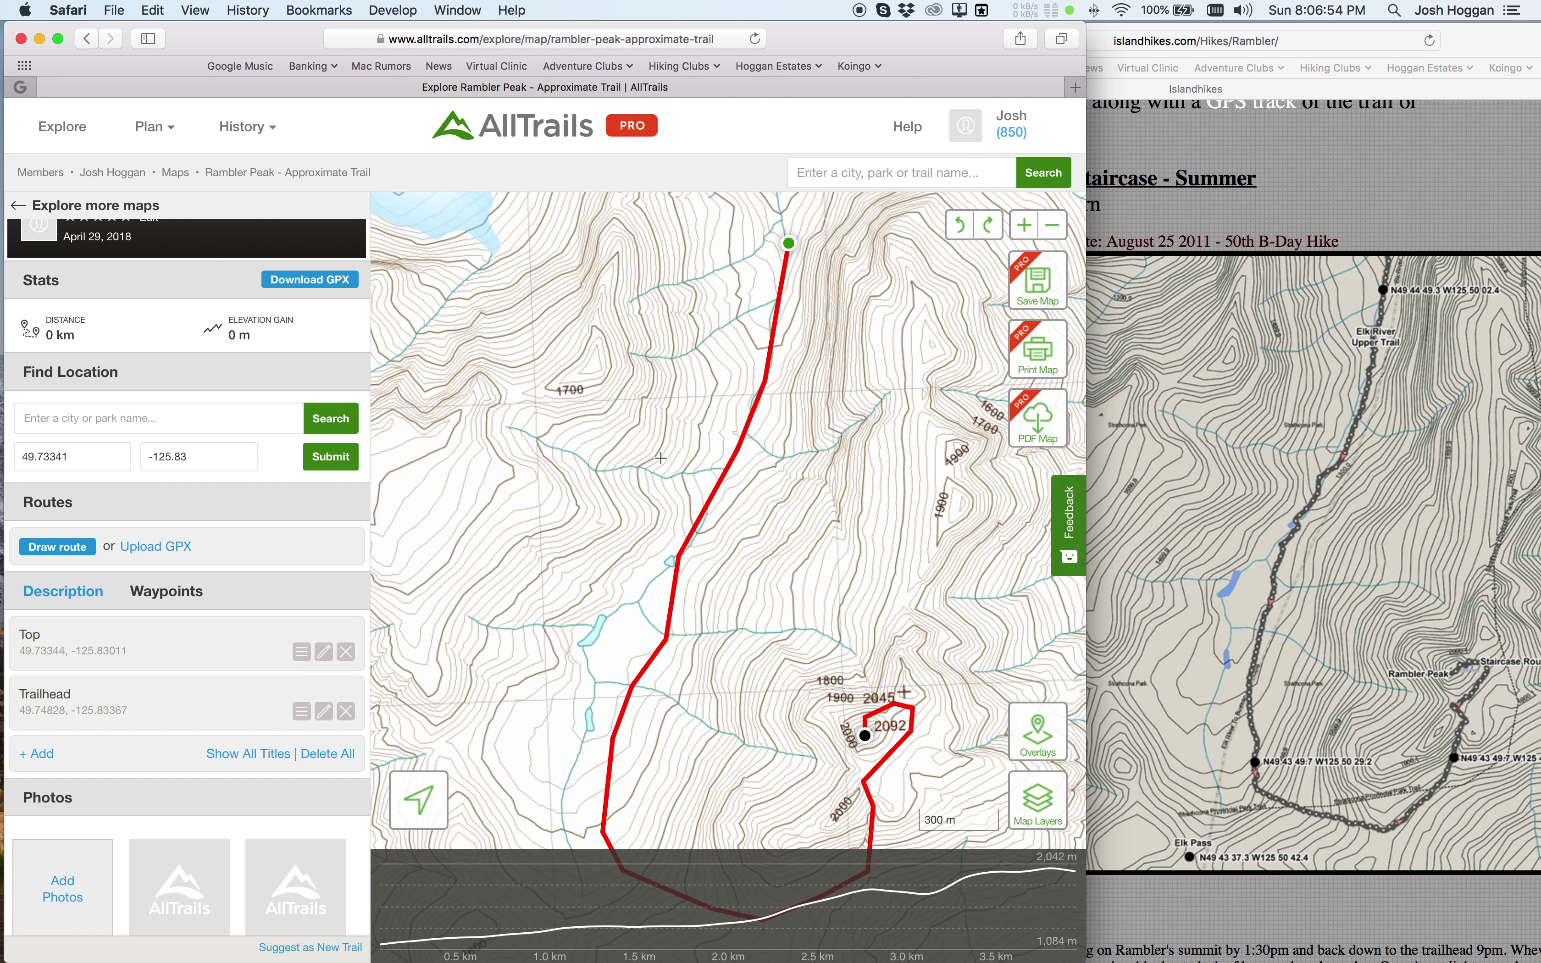
# - Download the map's GPX file and agree to leave the page
pyautogui.scroll(3, 251, 414)
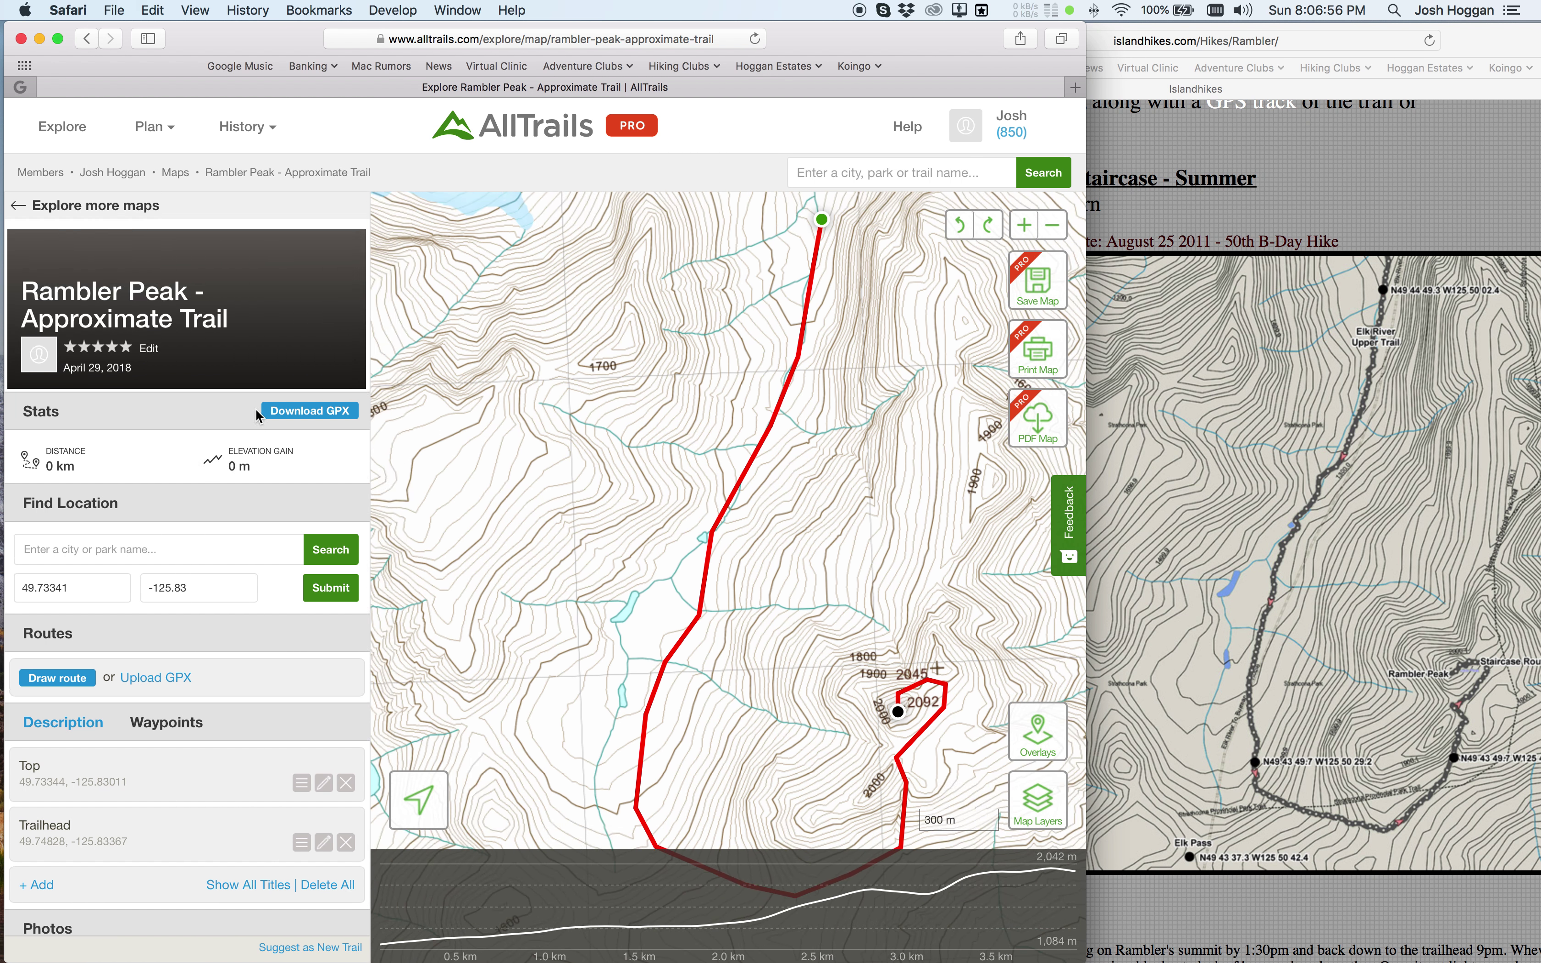
pyautogui.click(295, 404)
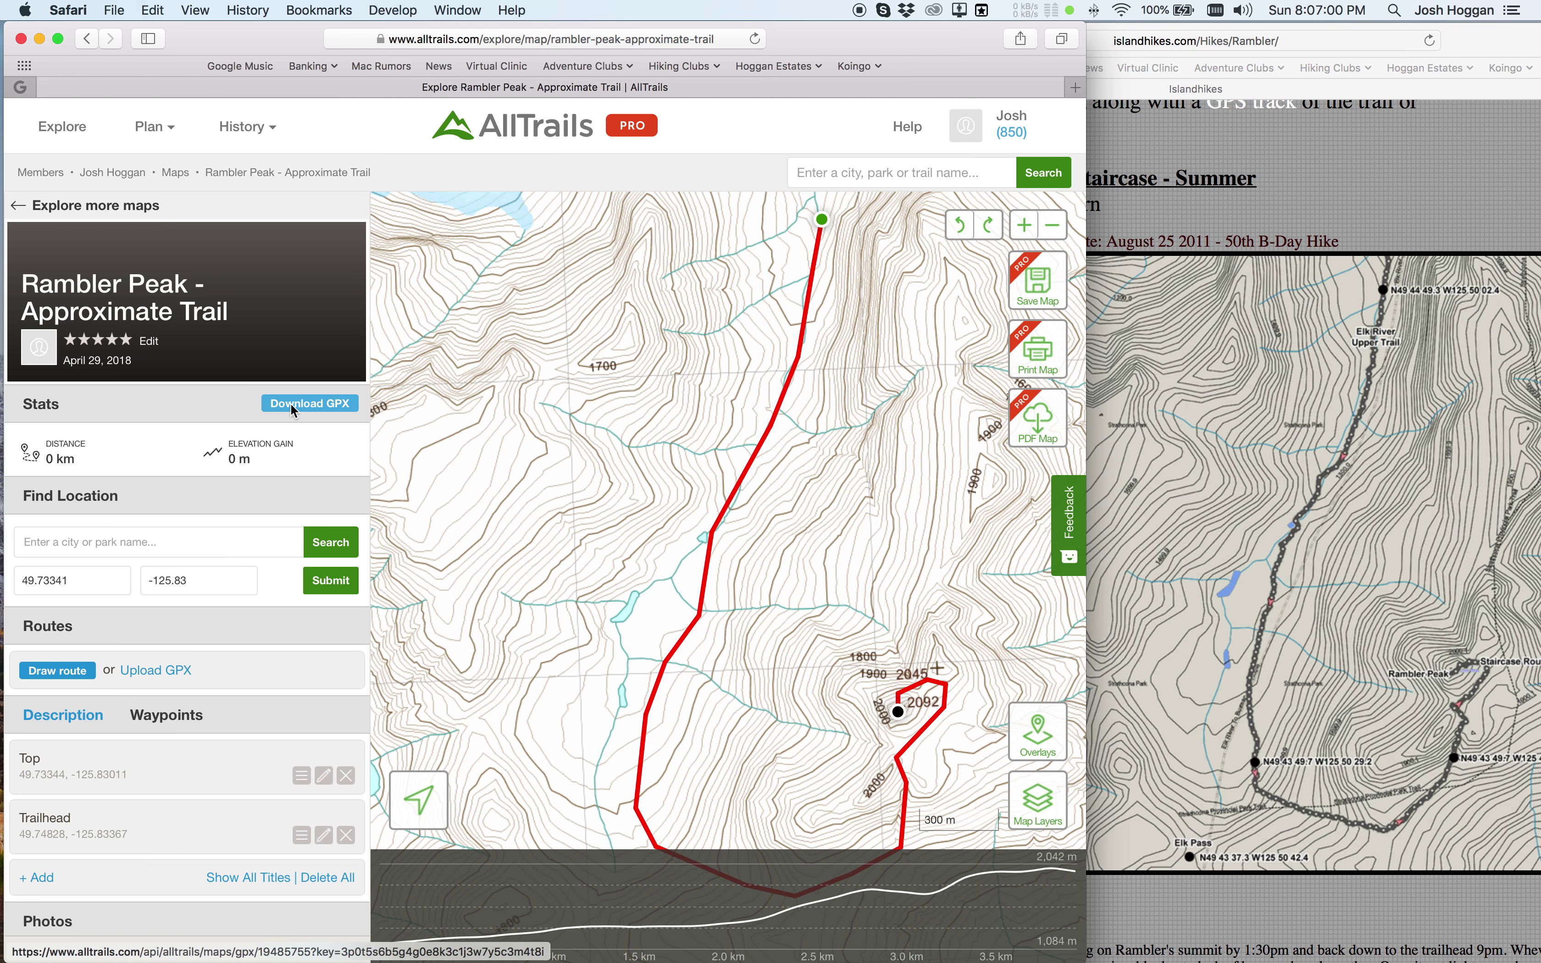
pyautogui.click(866, 338)
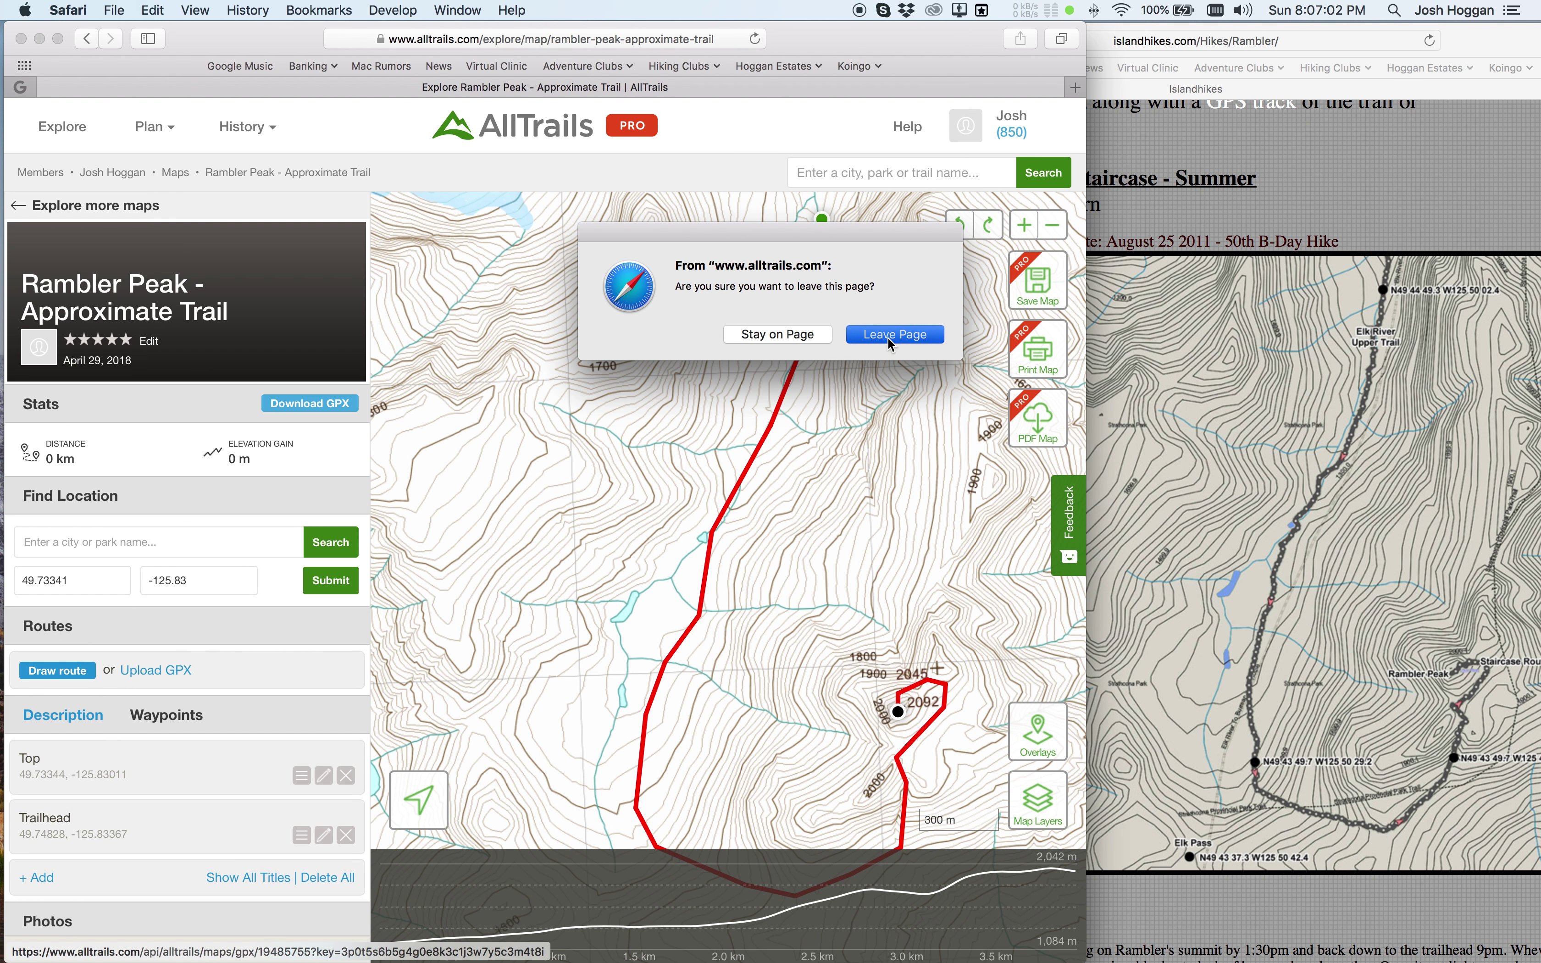